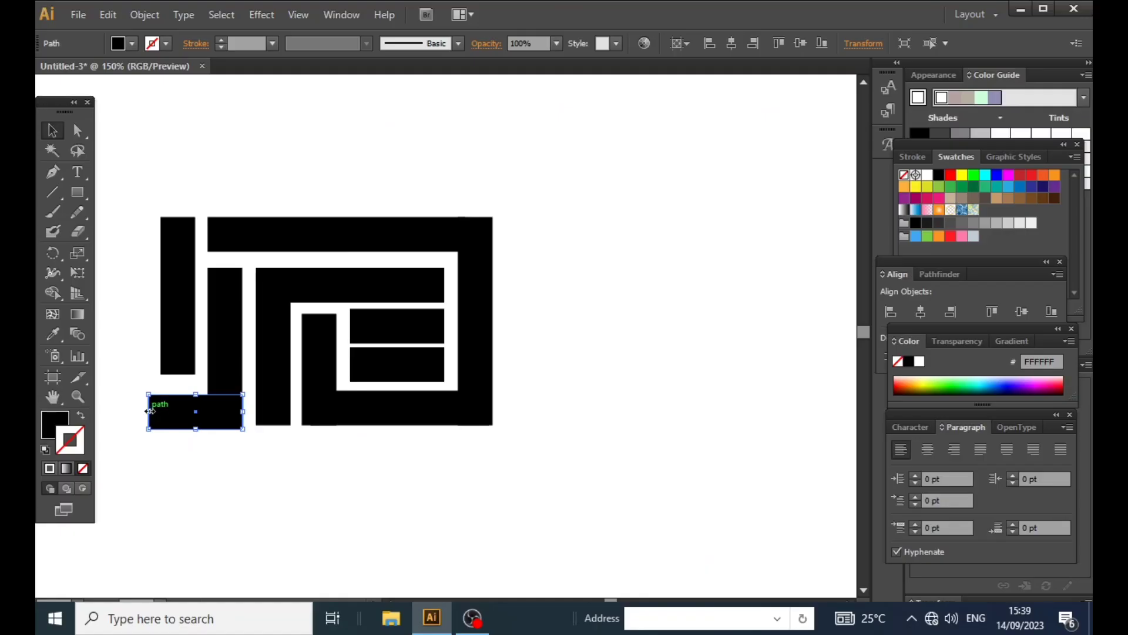
Copy a bar to the motif's right side, then turn the whole motif into a new pattern brush.
drag(187, 303, 533, 303)
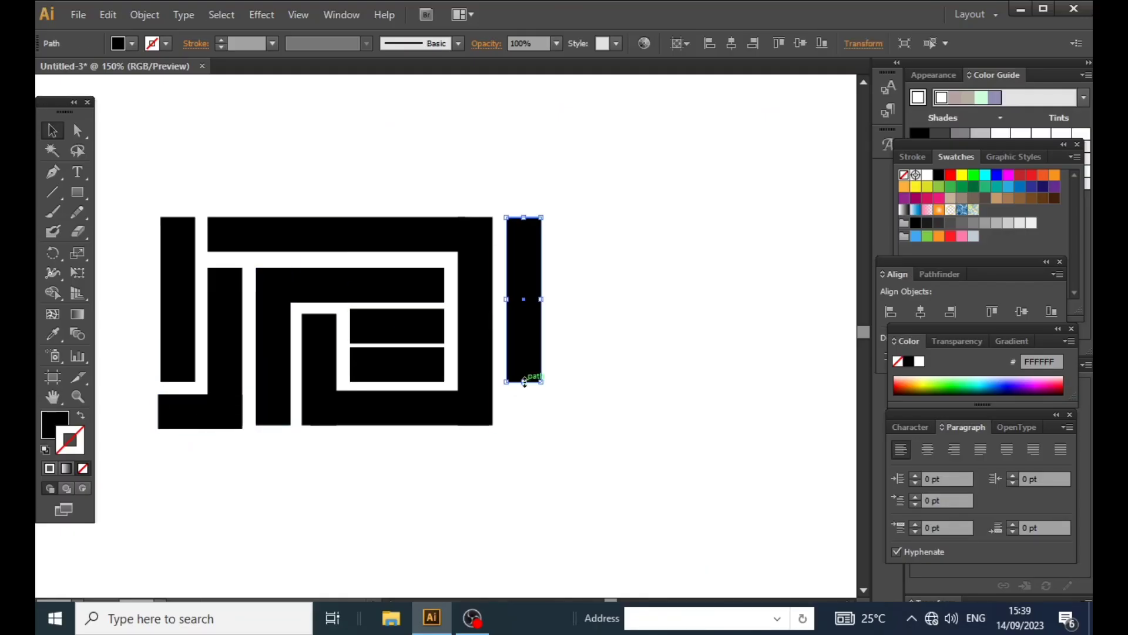
click(627, 360)
click(341, 14)
click(416, 244)
drag(147, 163, 632, 499)
drag(523, 330, 838, 293)
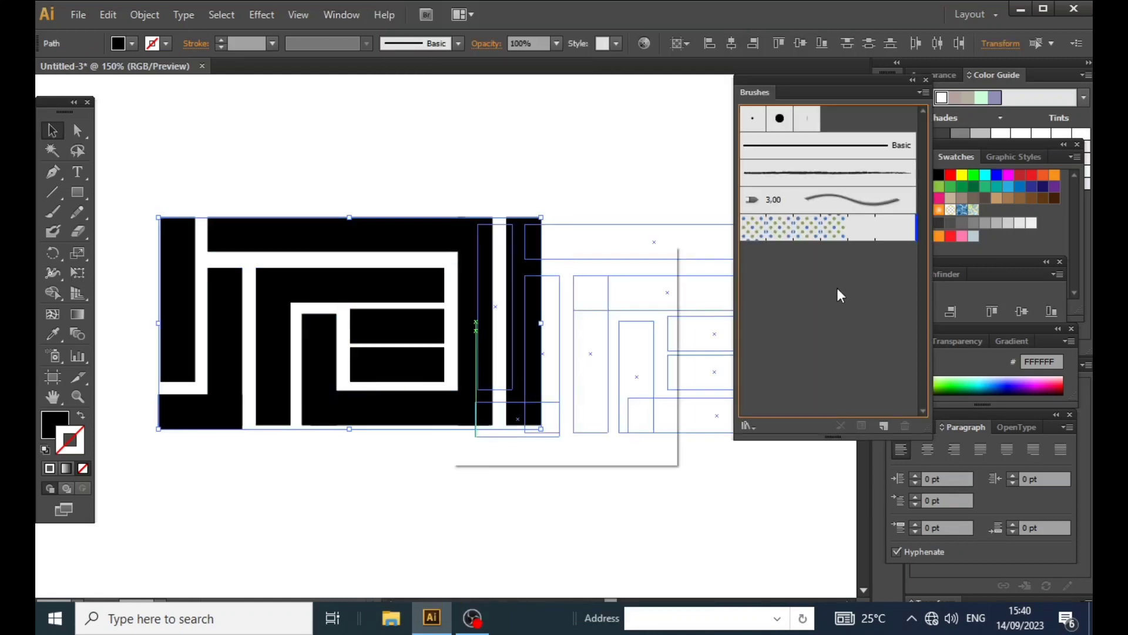
click(537, 426)
key(Return)
key(ctrl+minus)
key(ctrl+minus)
key(ctrl+minus)
Draw a large circle left of the motif and stroke it with the maze pattern brush.
click(77, 192)
click(155, 231)
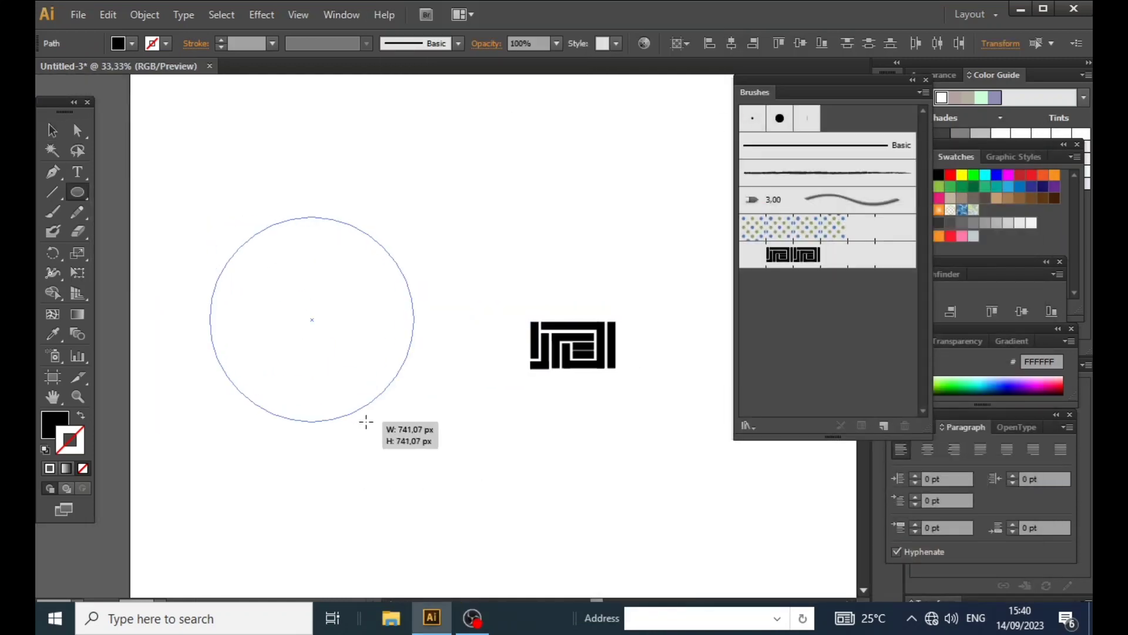
drag(209, 216, 508, 515)
click(80, 415)
click(827, 255)
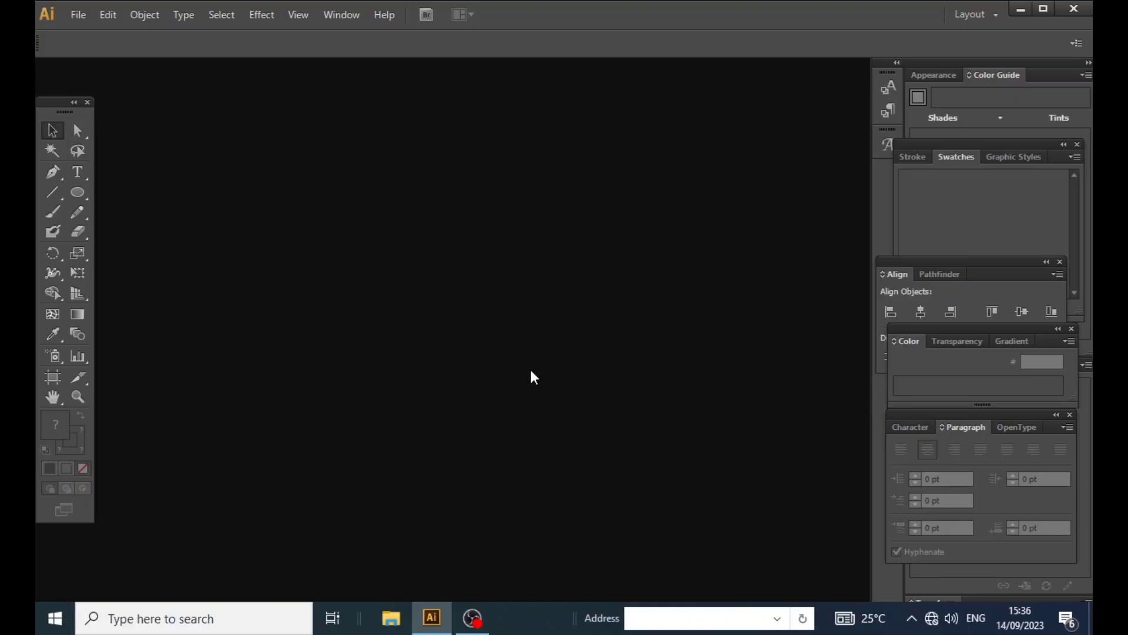
Create a new 4000 × 3000 px RGB document from File > New.
click(82, 19)
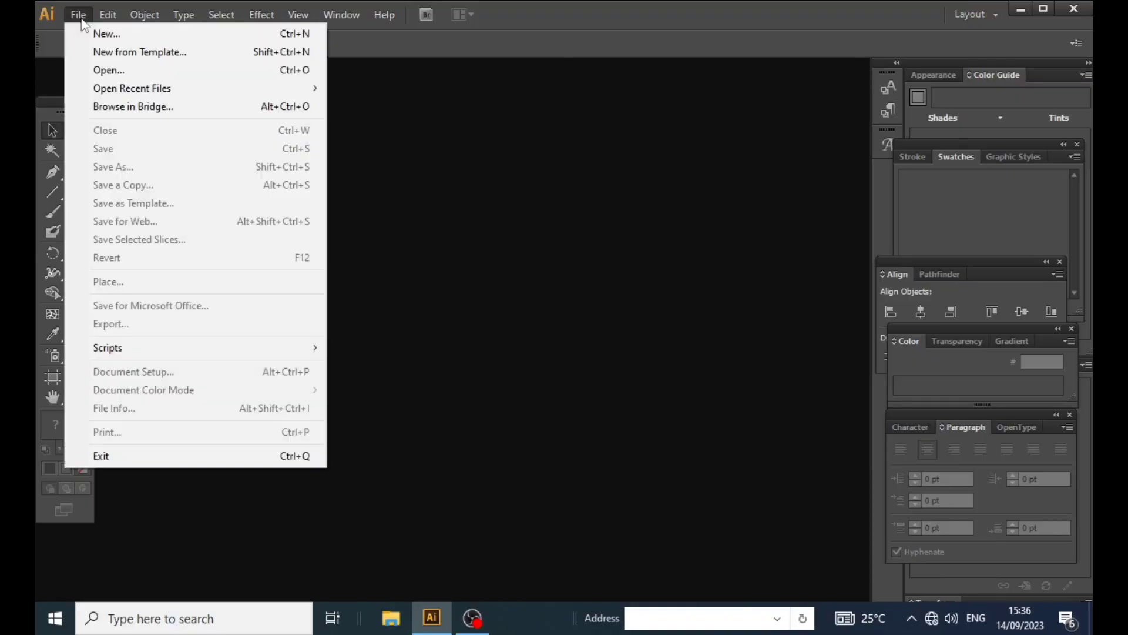
click(112, 36)
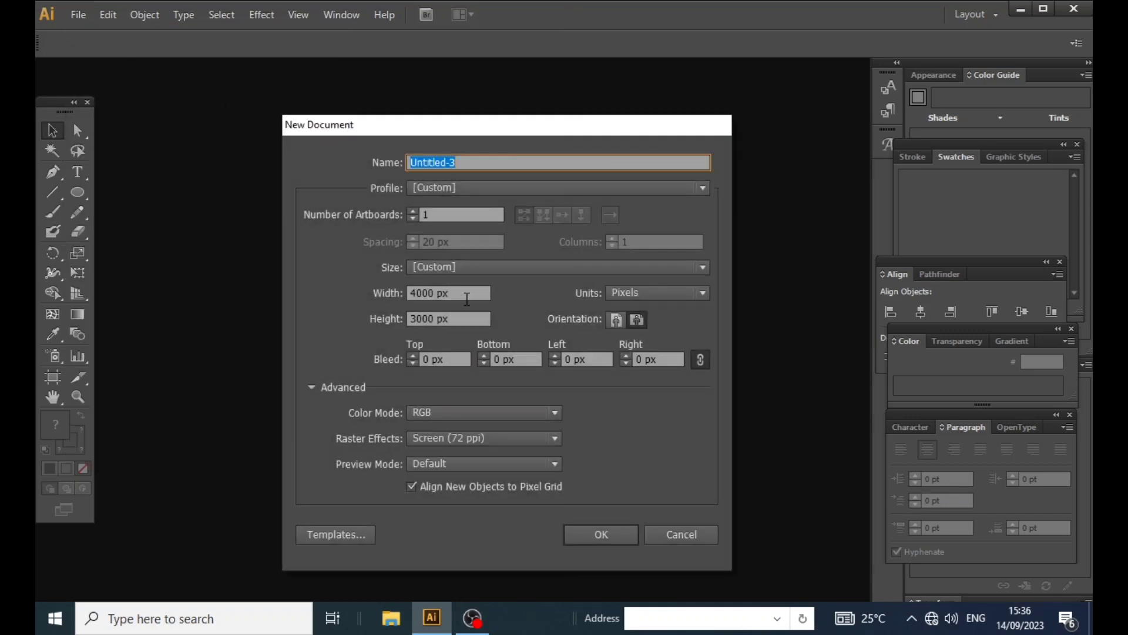
click(593, 532)
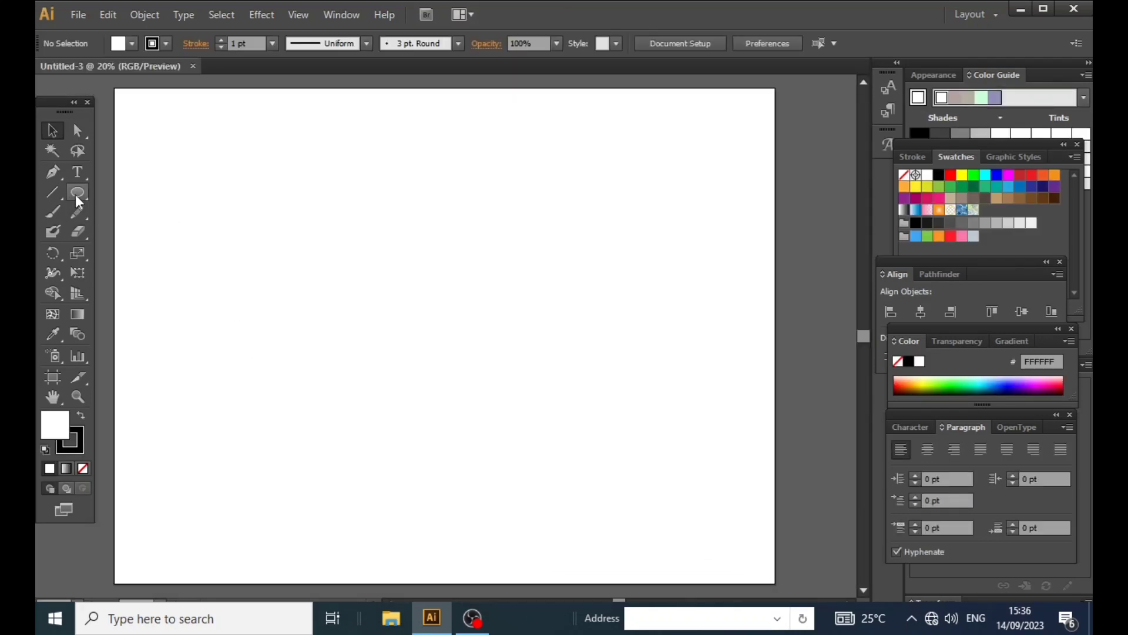
Draw a long, thin, black-filled rectangle with no stroke near the artboard centre, then narrow it.
drag(76, 197, 148, 194)
click(82, 418)
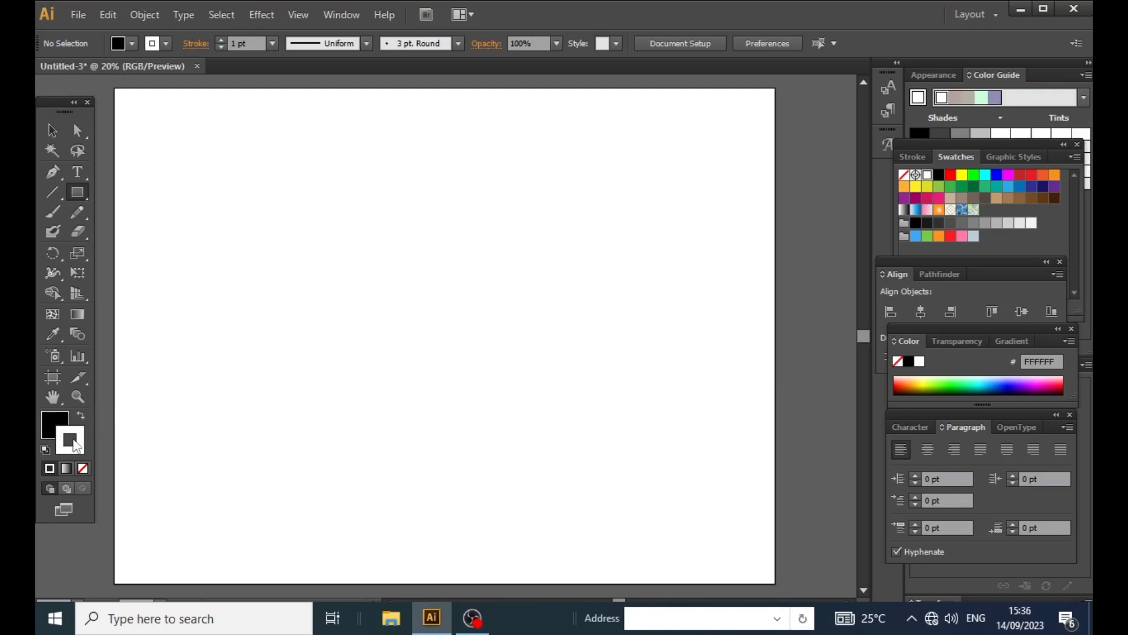
click(83, 469)
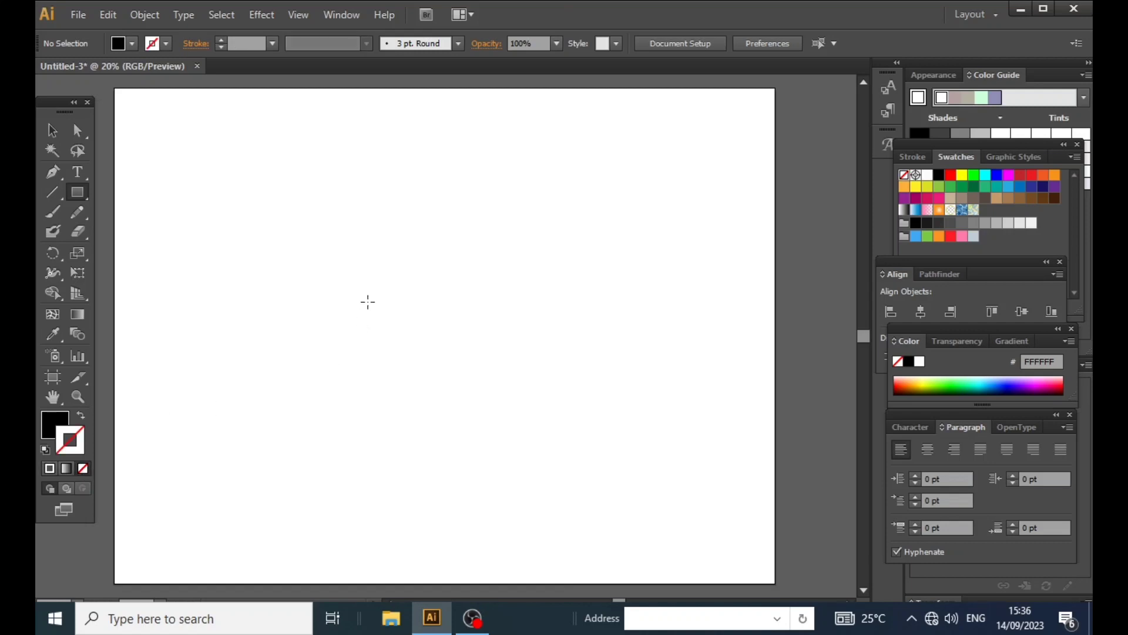
drag(368, 302, 436, 315)
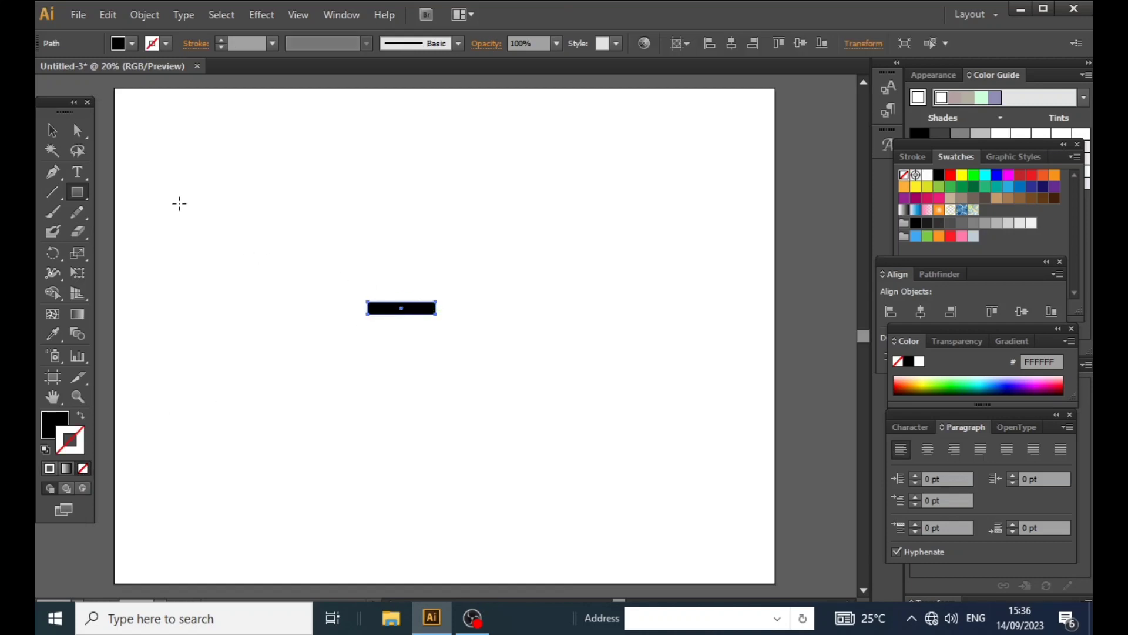
scroll(396, 354, up, 1)
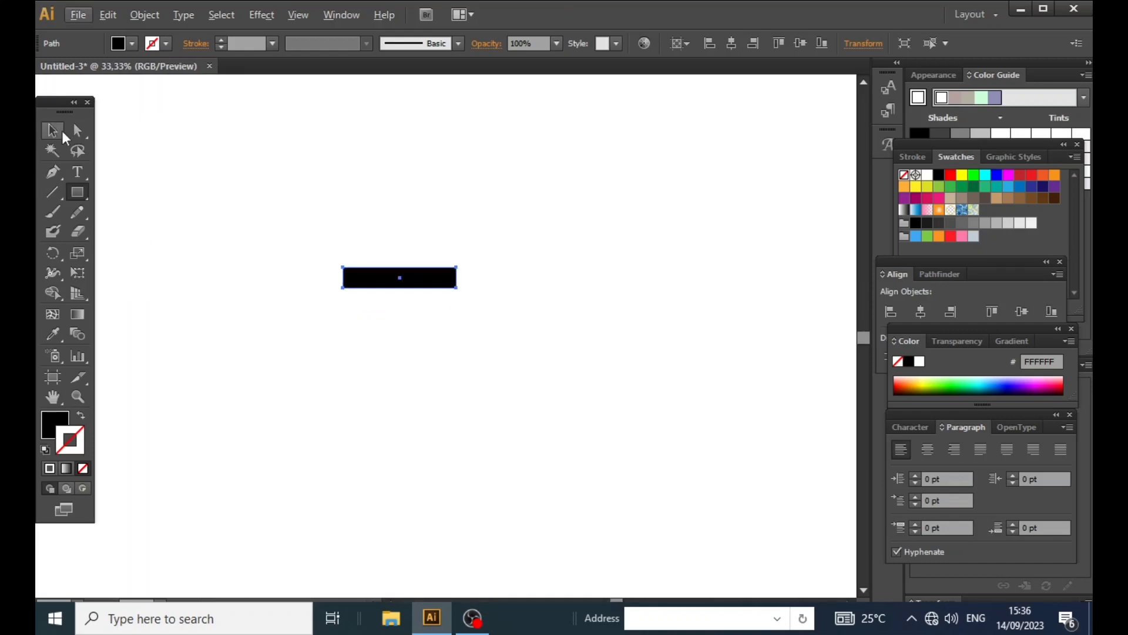
key(v)
drag(460, 284, 382, 278)
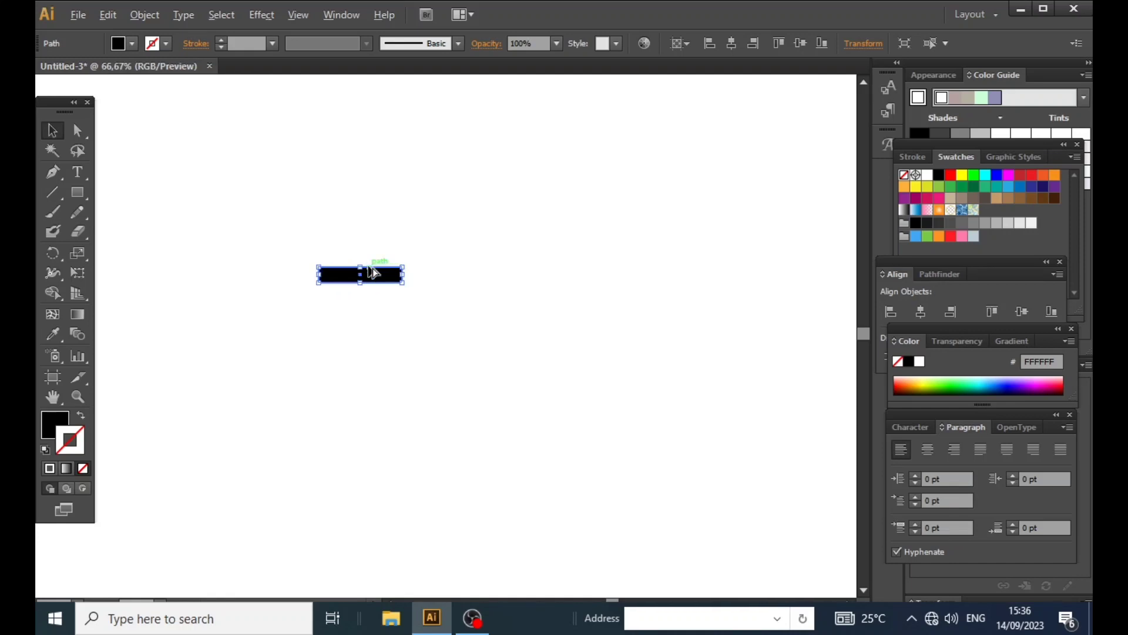
scroll(373, 283, up, 4)
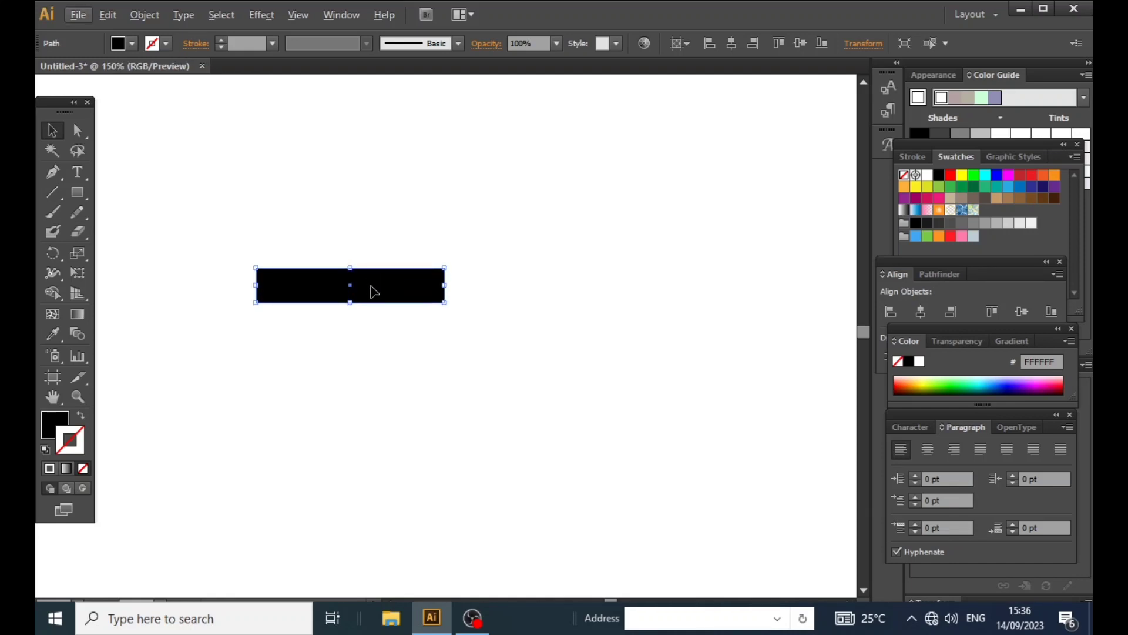
key(alt)
Copy the bar, rotate a copy upright and stretch it along the left edge into a C shape.
mouse_move(374, 290)
mouse_down()
mouse_move(375, 402)
mouse_move(377, 341)
mouse_up()
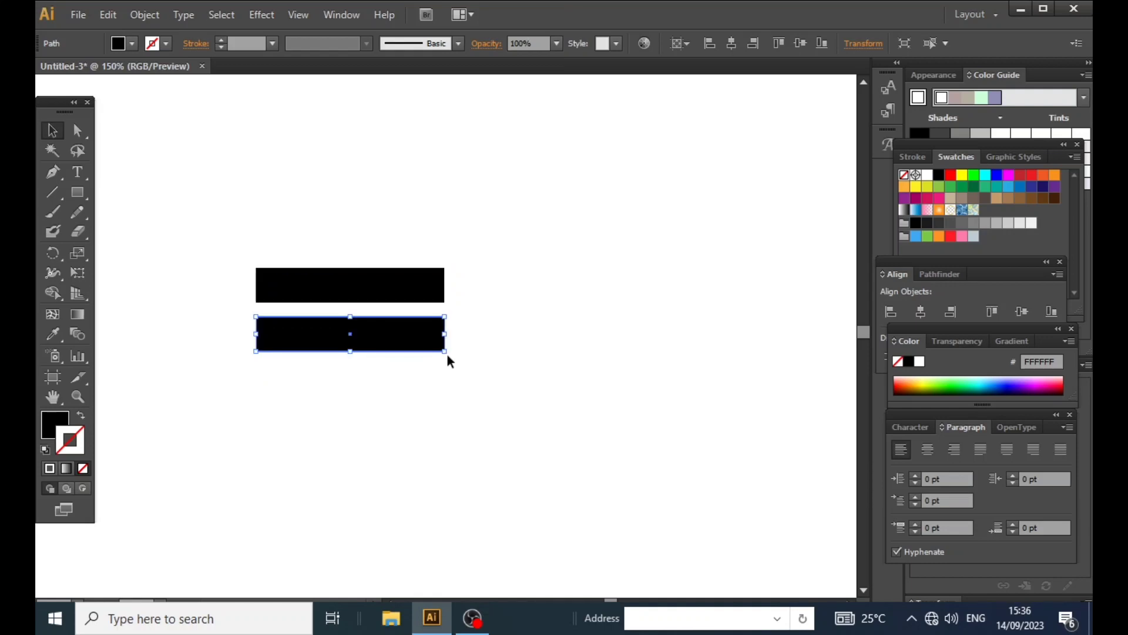
key(ctrl+z)
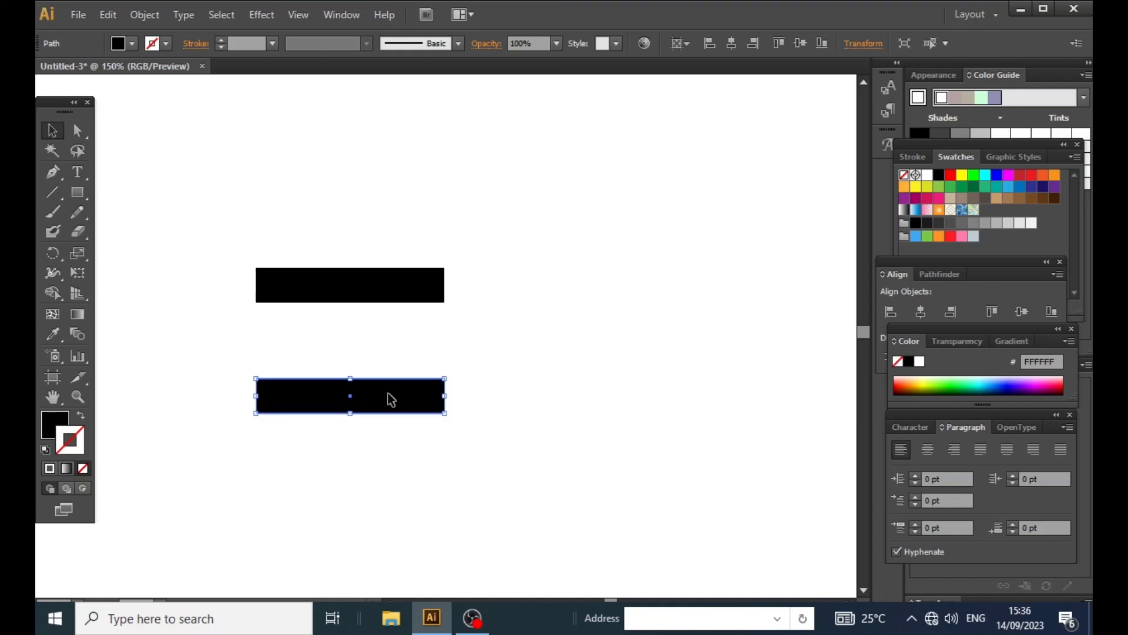
drag(391, 399, 393, 339)
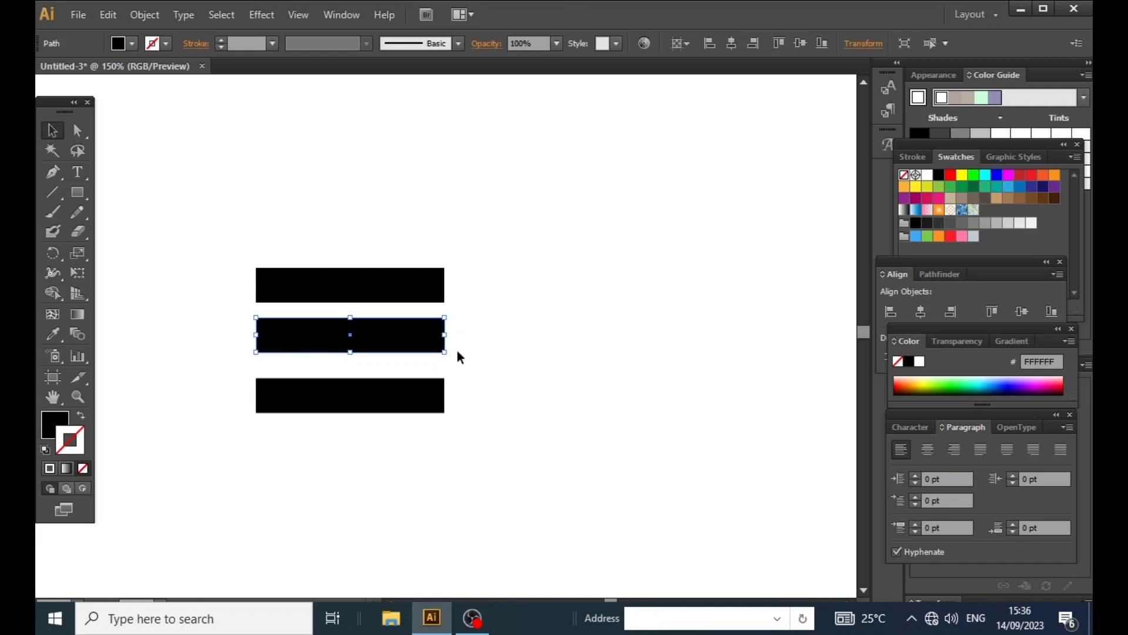
drag(457, 352, 344, 440)
drag(350, 376, 284, 355)
drag(275, 455, 275, 413)
click(369, 338)
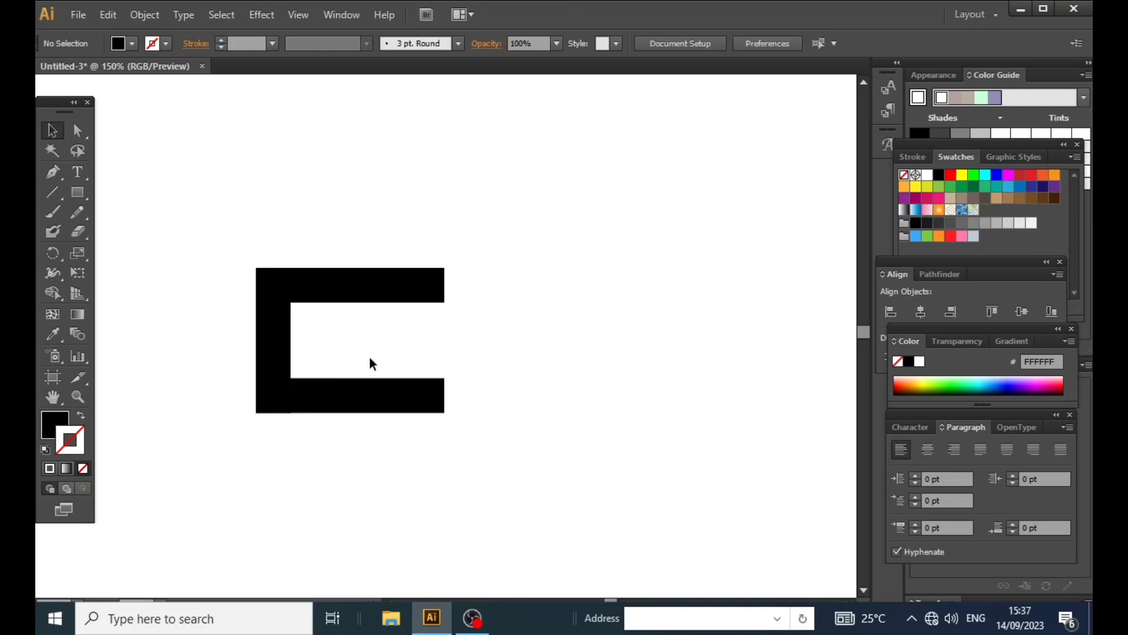
Move the bottom bar up to the middle and shorten it, then copy the top bar along the bottom, shifted right.
click(374, 390)
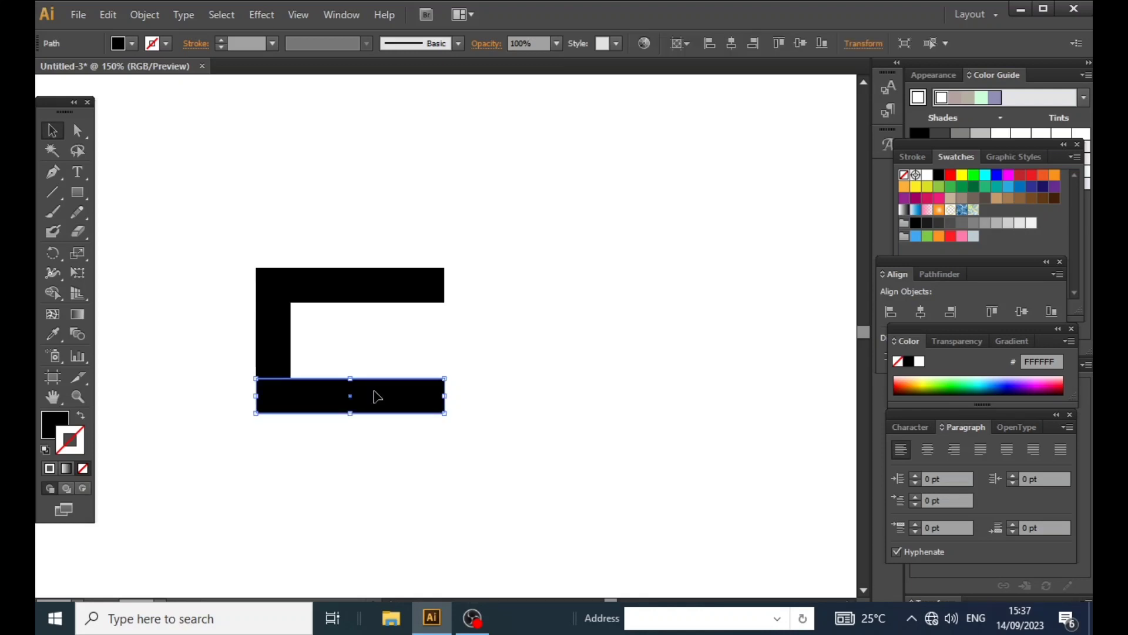
drag(377, 398, 373, 348)
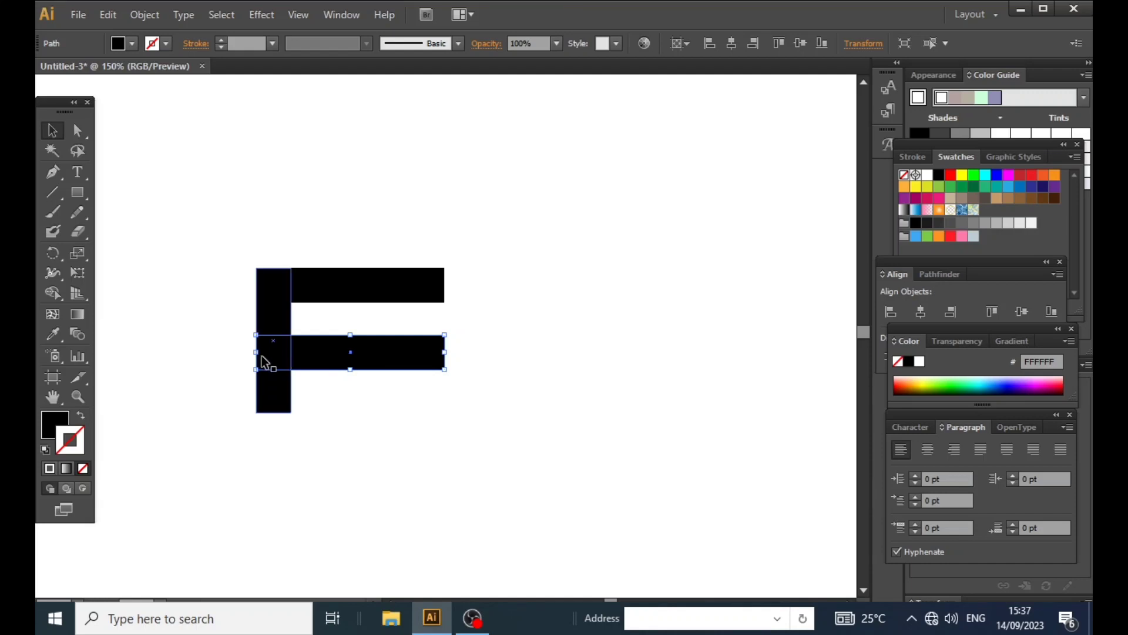
drag(257, 353, 353, 354)
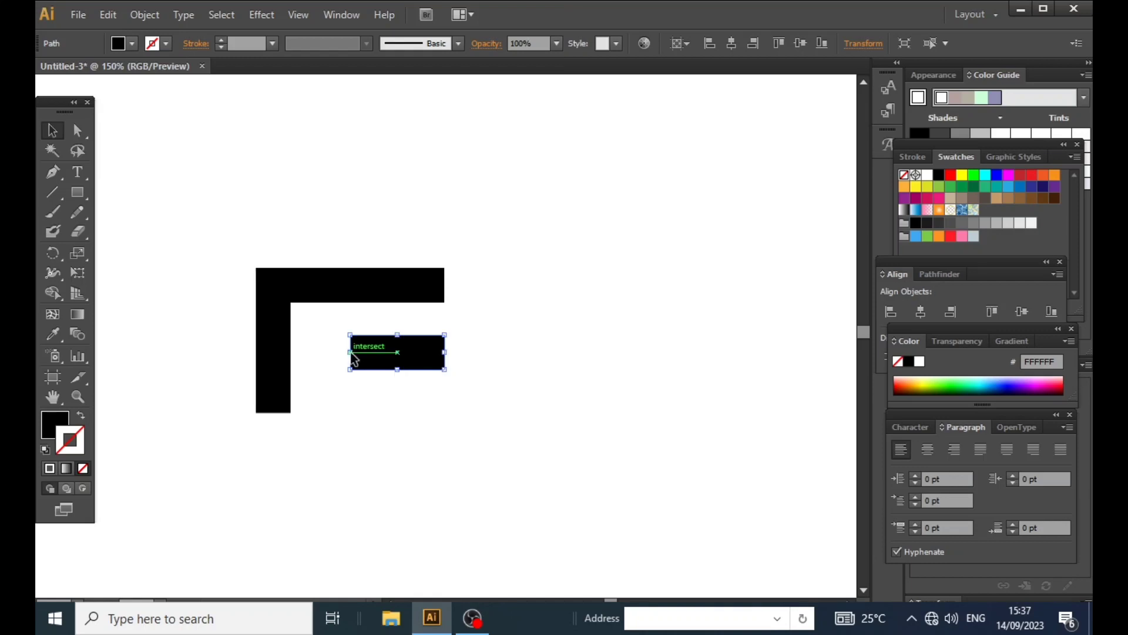
click(361, 396)
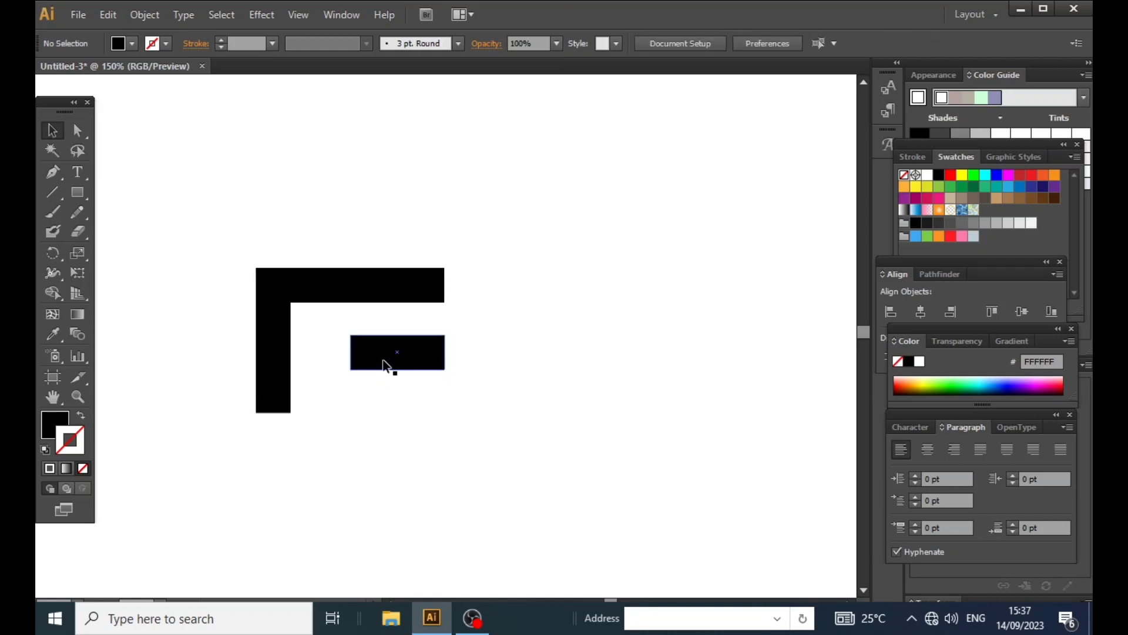
click(368, 295)
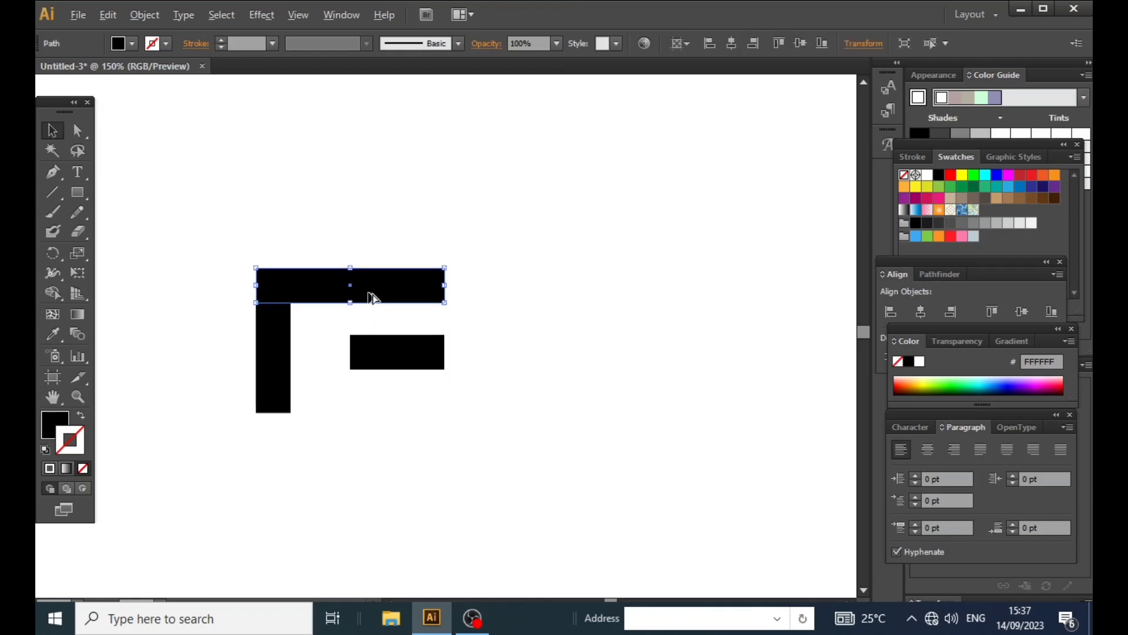
mouse_move(370, 297)
mouse_down()
mouse_move(428, 420)
mouse_move(429, 401)
mouse_move(400, 402)
mouse_up()
Place a vertical copy of the short middle bar.
click(485, 367)
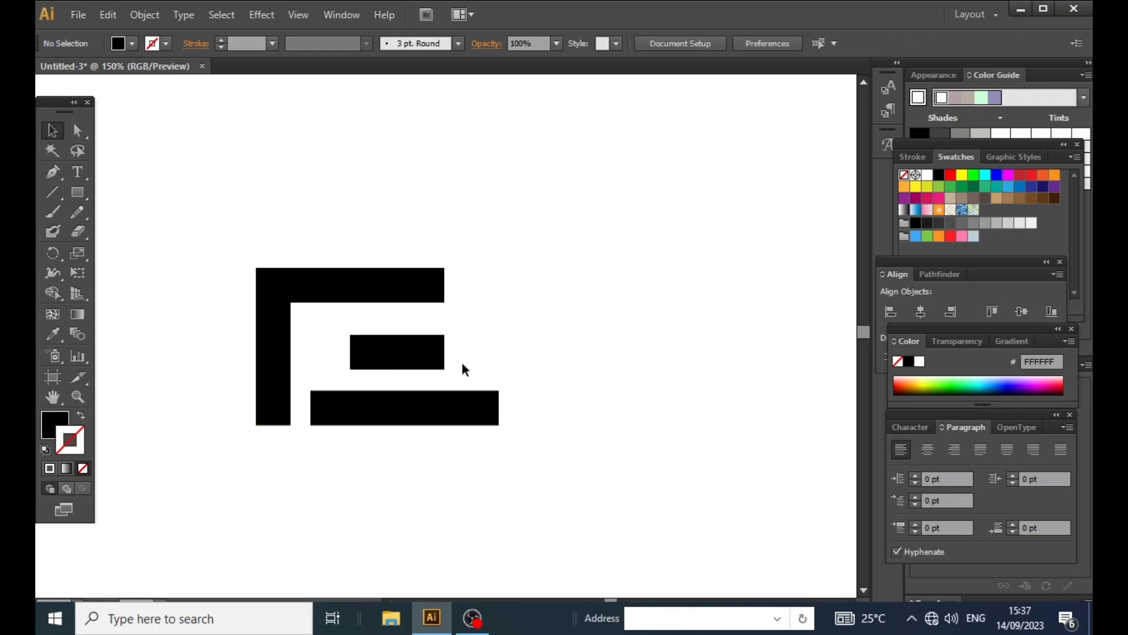
click(423, 355)
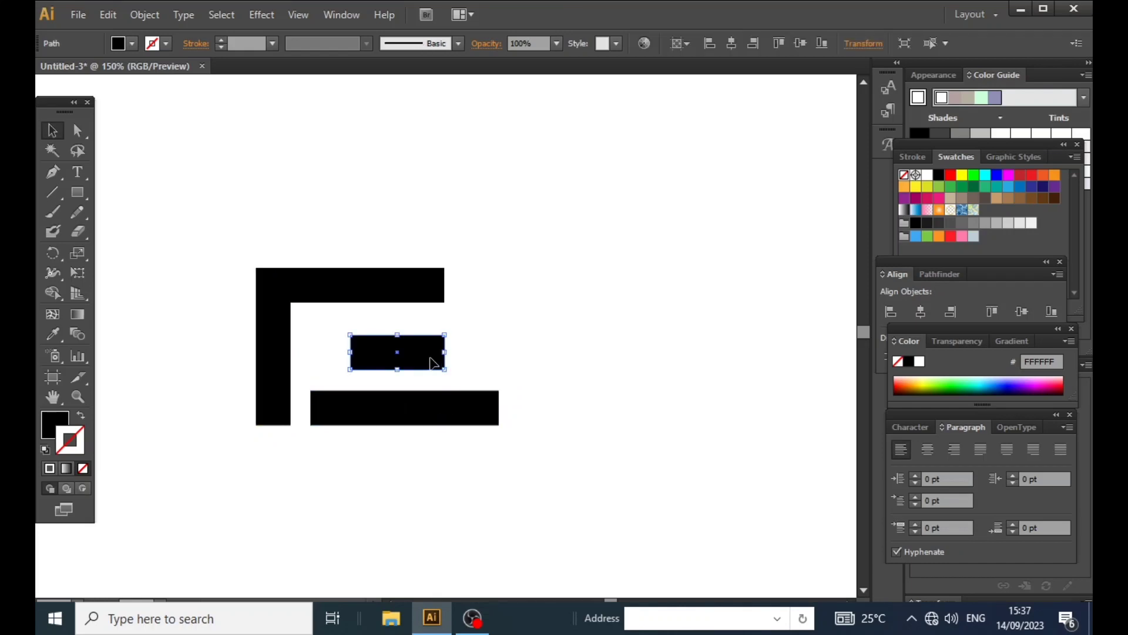
drag(435, 361, 317, 396)
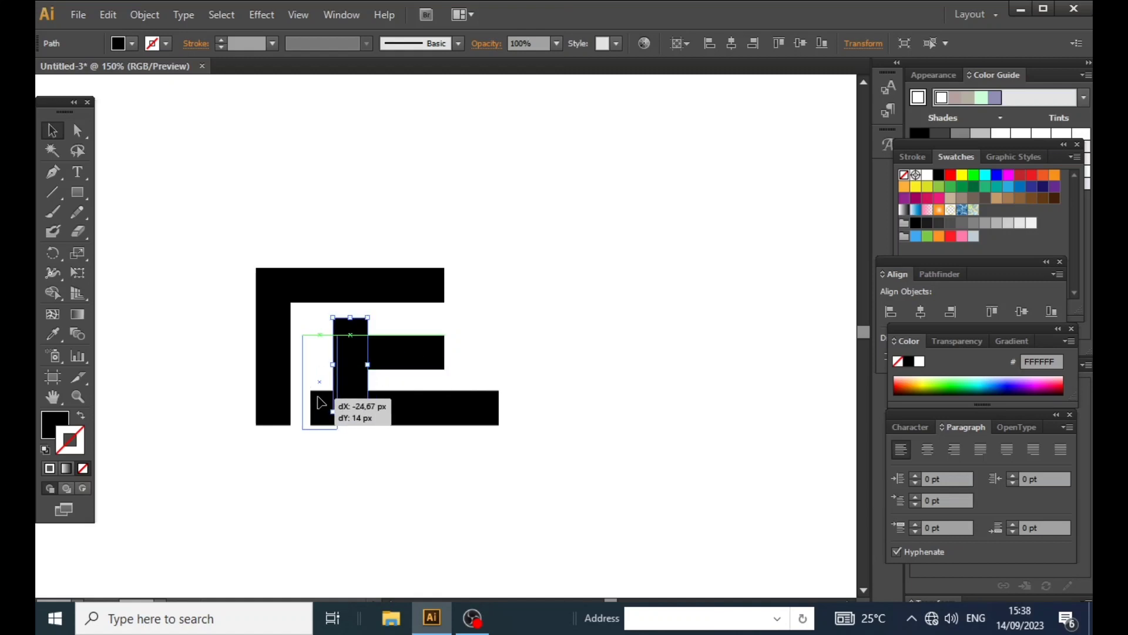
click(492, 327)
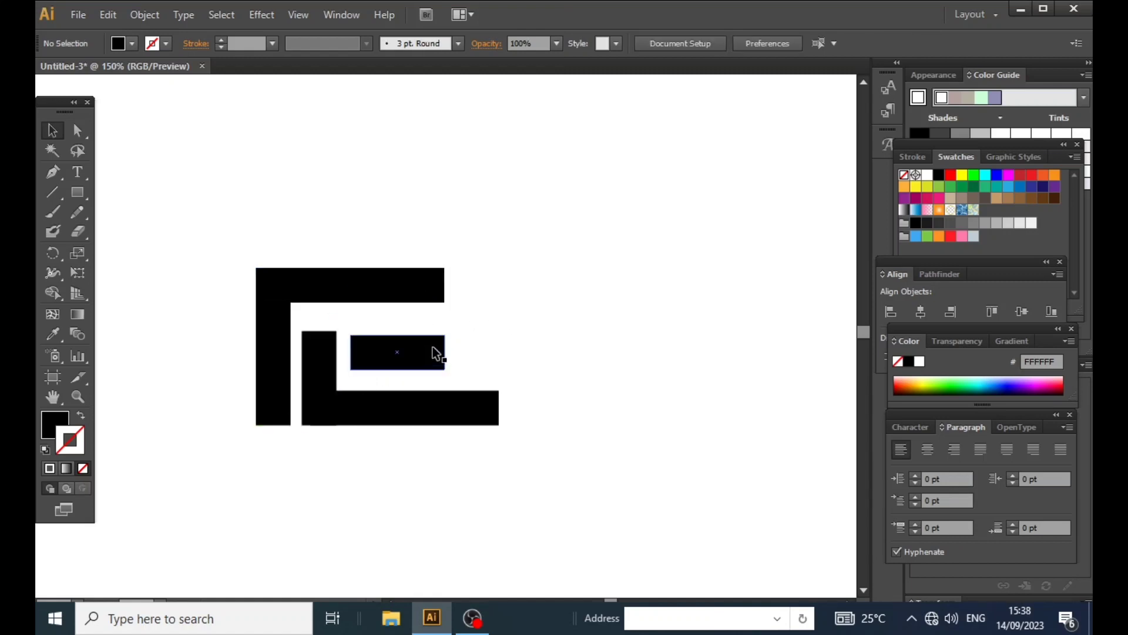
Duplicate the top bar into a vertical bar on the right and stretch it upward.
click(409, 292)
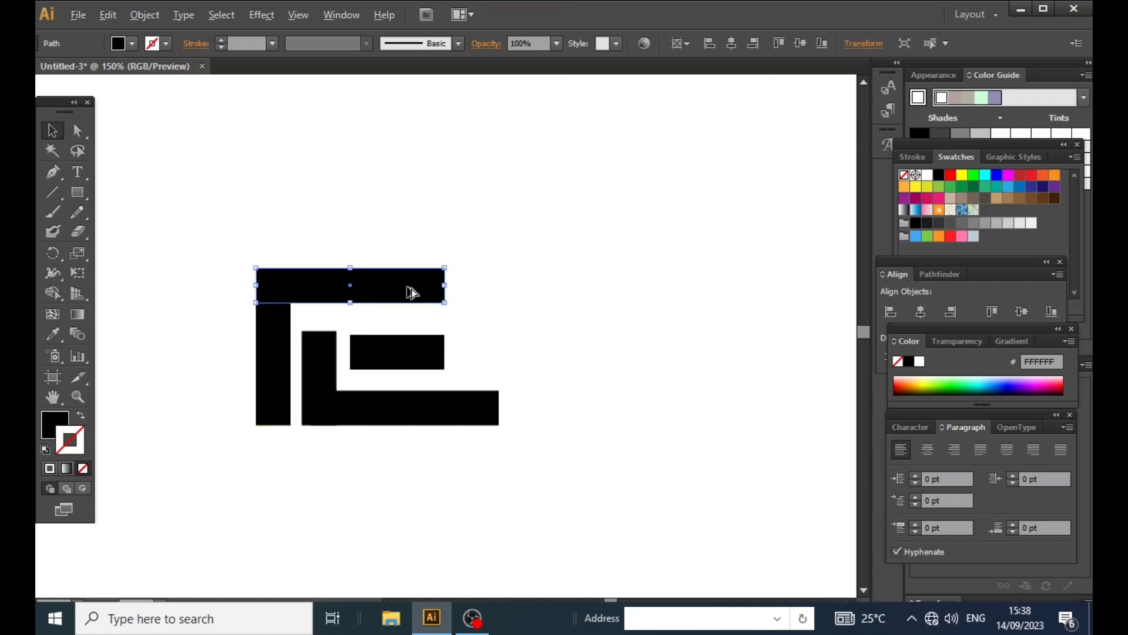
mouse_move(412, 292)
mouse_down()
mouse_move(610, 315)
mouse_move(565, 405)
mouse_up()
drag(546, 353, 478, 329)
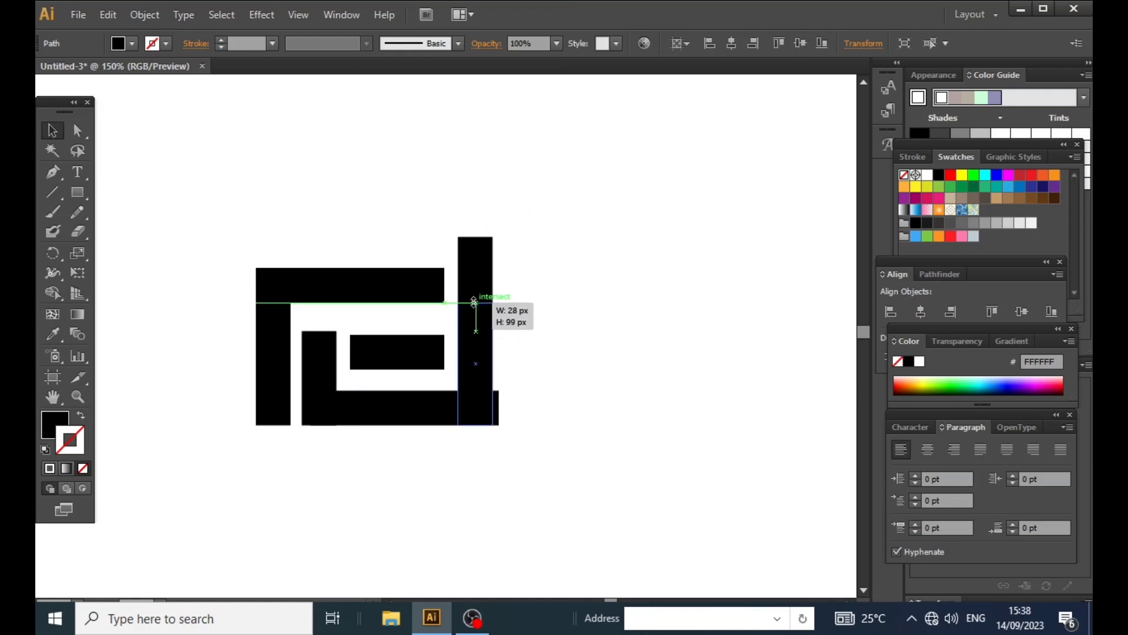
drag(477, 237, 478, 217)
click(549, 234)
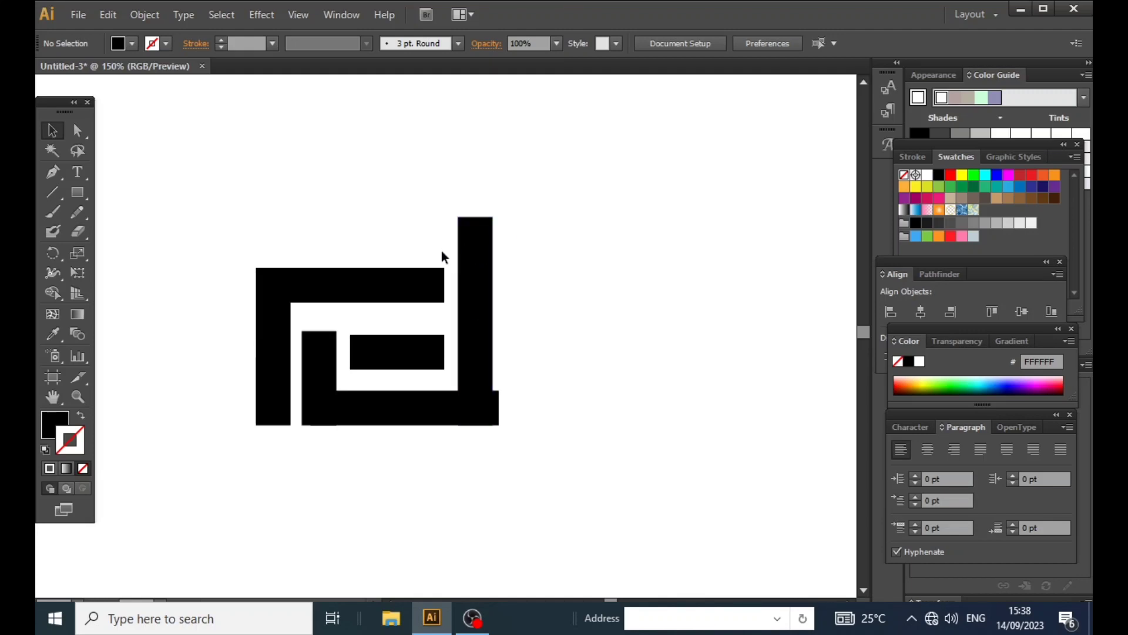
Duplicate the top bar above itself and lengthen the copy to both right and left.
click(371, 288)
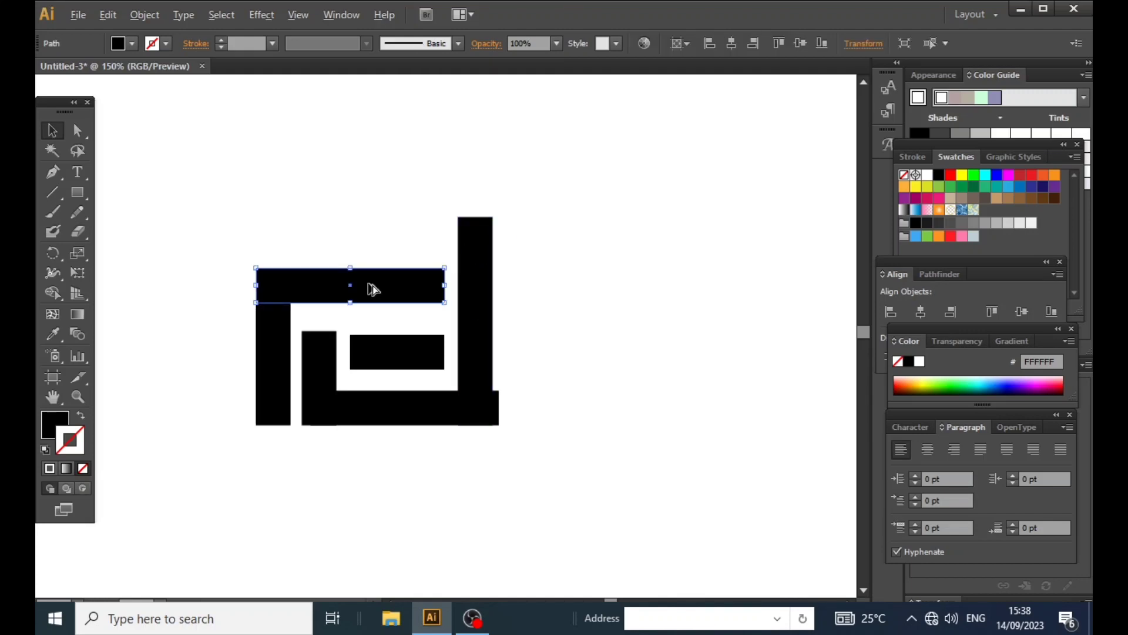
drag(370, 289, 371, 238)
drag(445, 235, 466, 235)
click(285, 194)
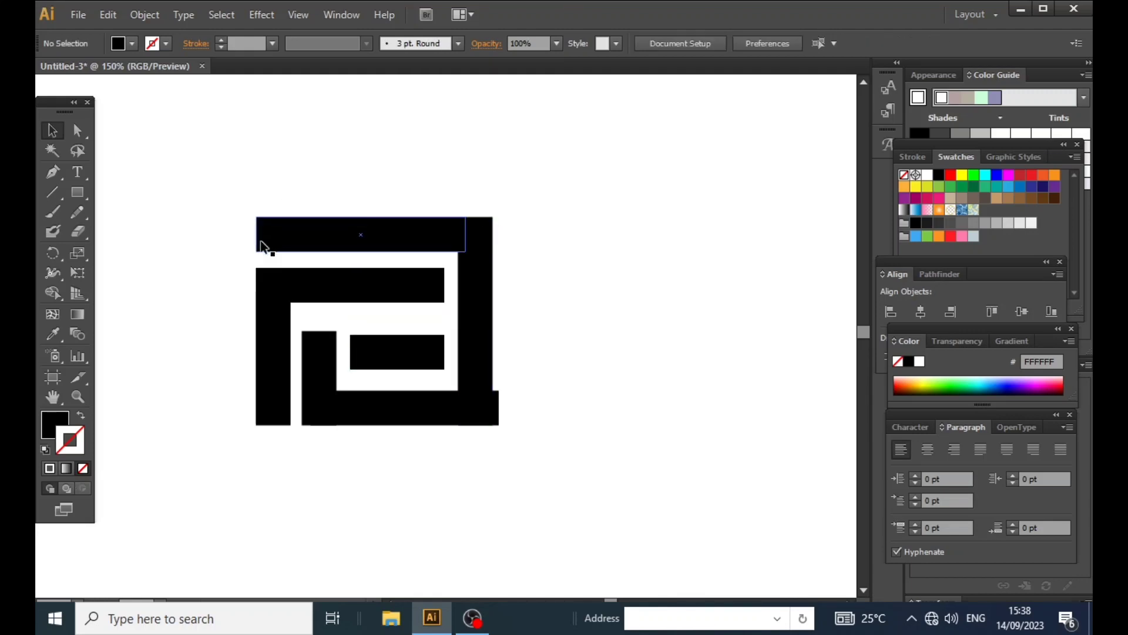
click(261, 243)
drag(256, 236, 208, 235)
click(302, 181)
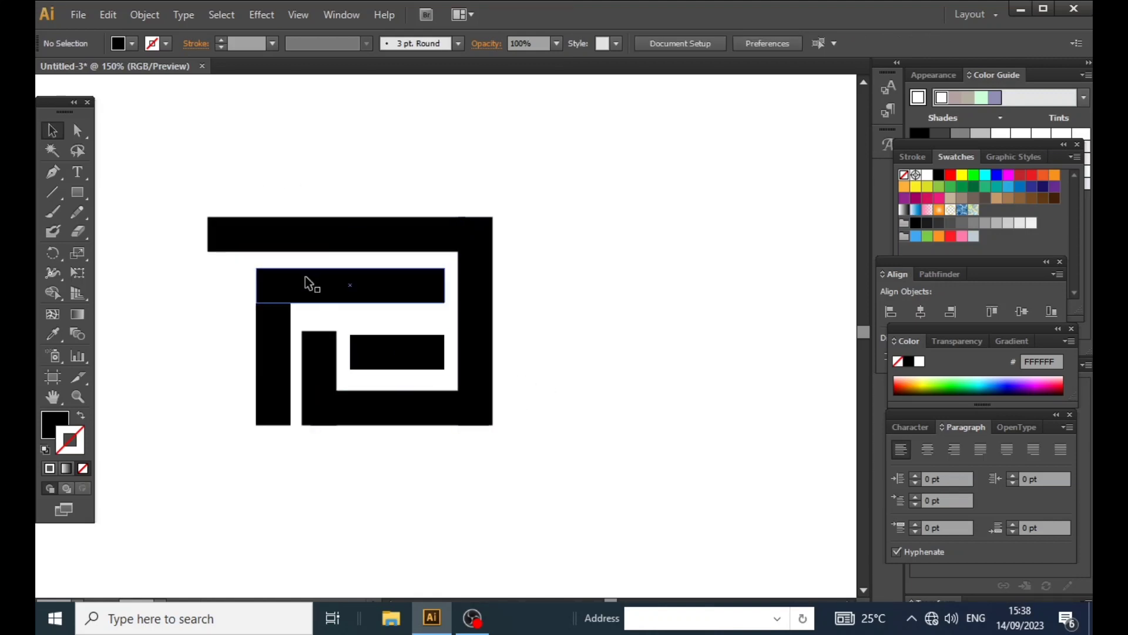
Copy the left vertical bar farther left, then duplicate it into the gap beside it.
click(278, 363)
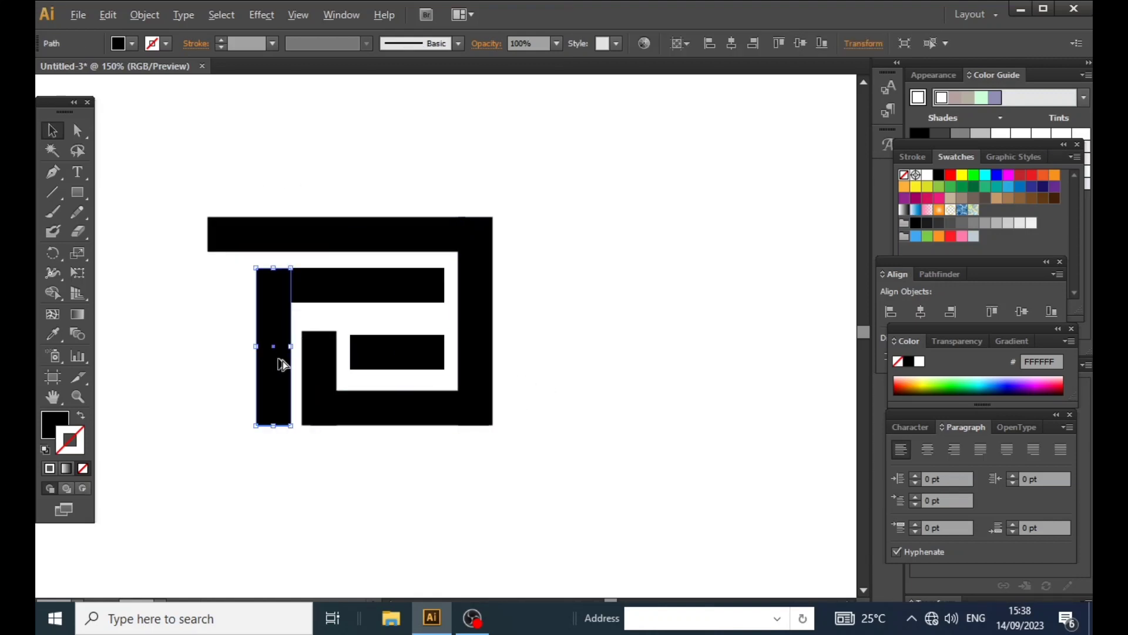
drag(281, 364, 177, 313)
click(194, 268)
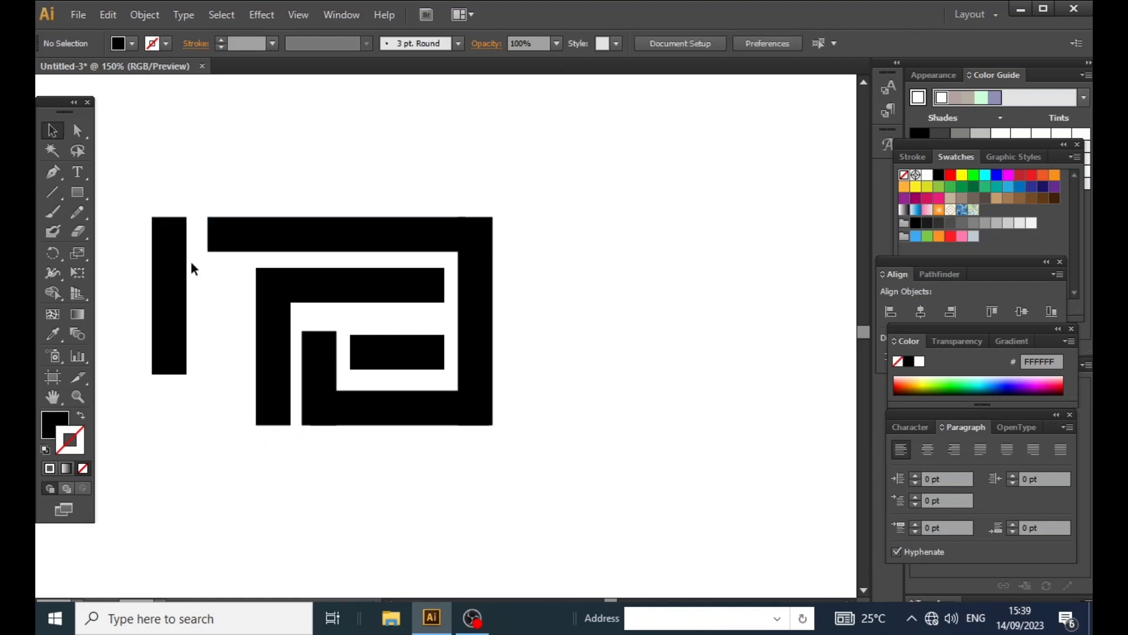
click(181, 281)
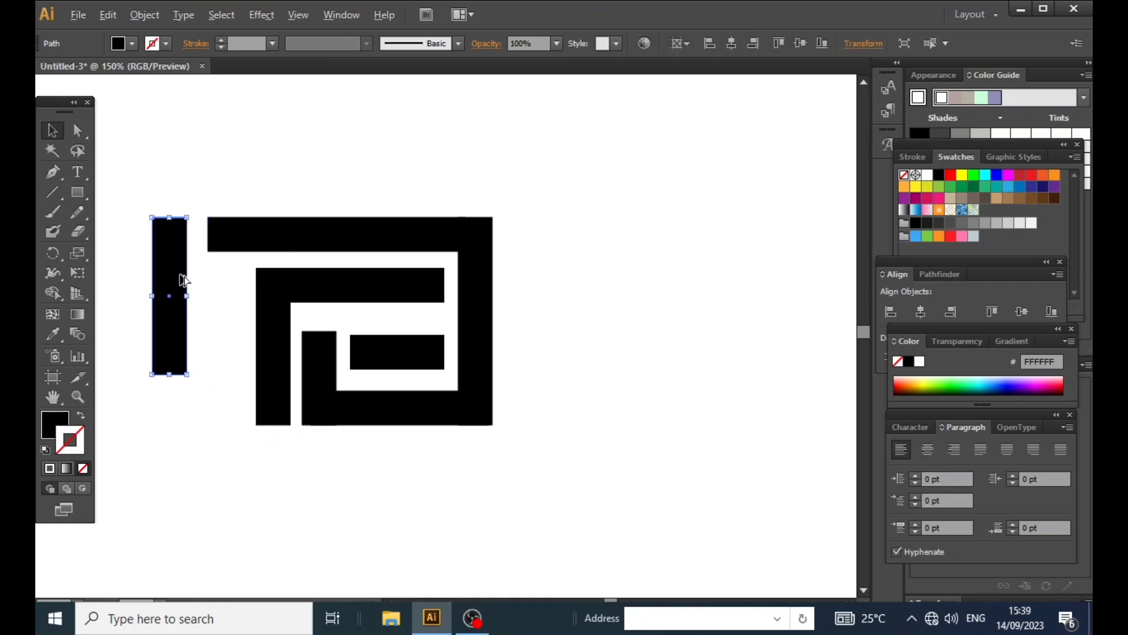
alt+drag(183, 281, 239, 331)
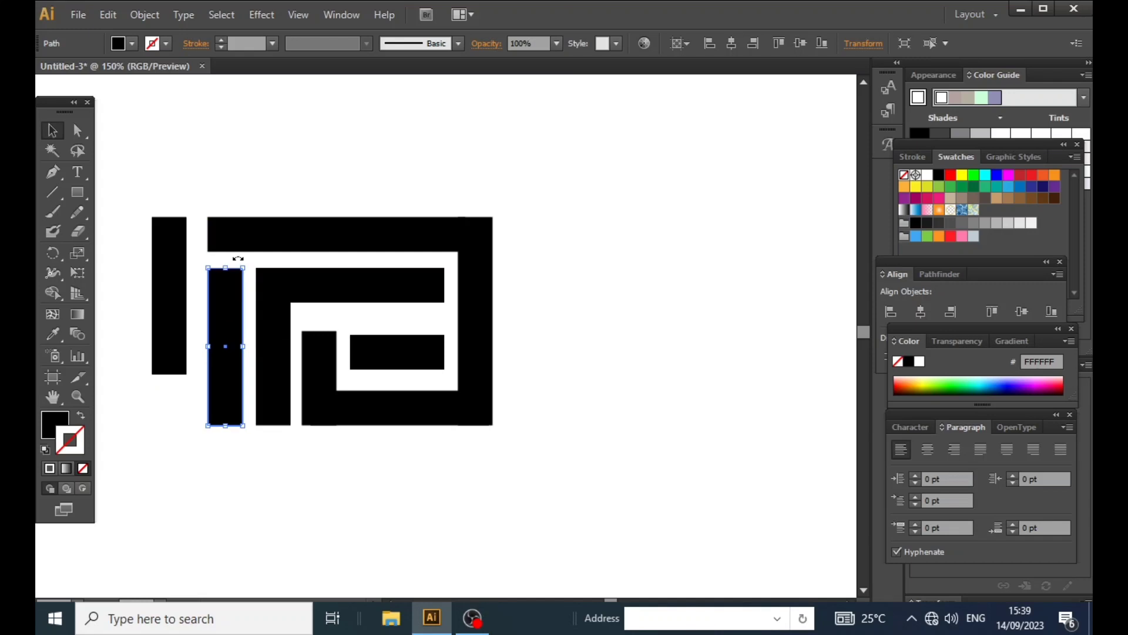
click(248, 190)
Copy the small inner rectangle to the bottom left, stretch the short inner bar and reposition the inner rectangles.
click(387, 360)
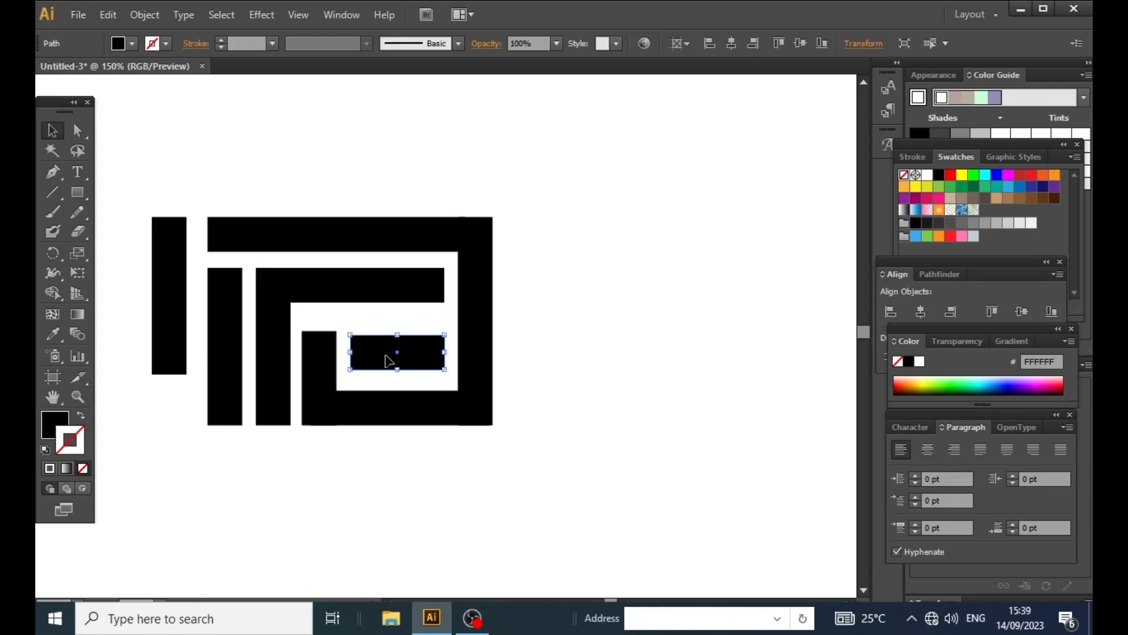
alt+drag(387, 360, 184, 419)
click(281, 121)
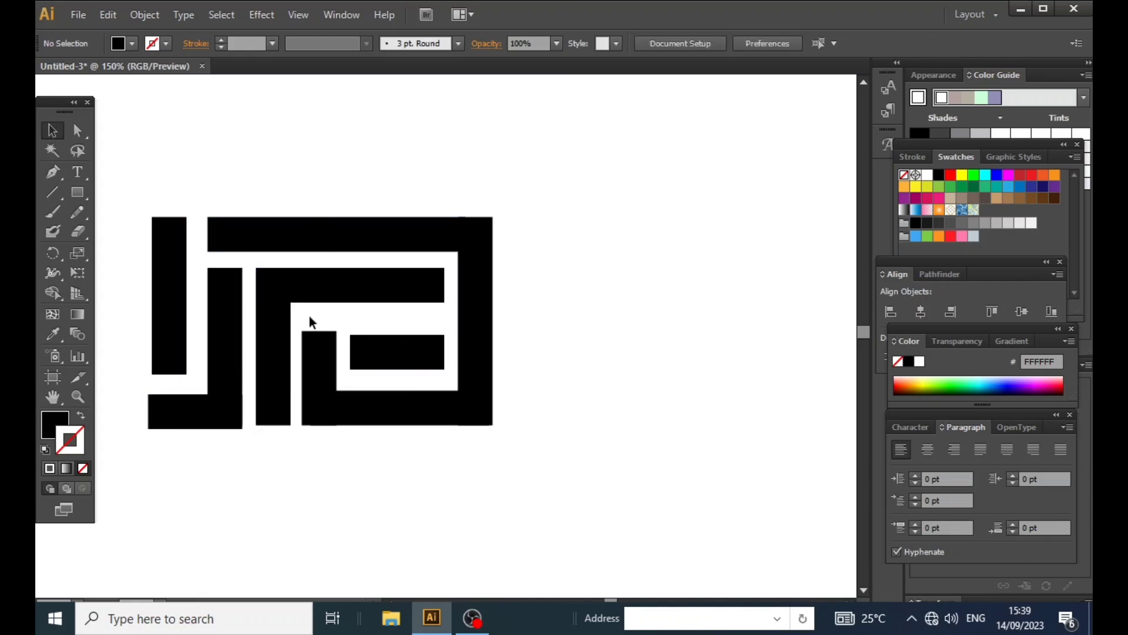
click(322, 355)
drag(319, 331, 322, 314)
drag(392, 358, 393, 328)
click(573, 298)
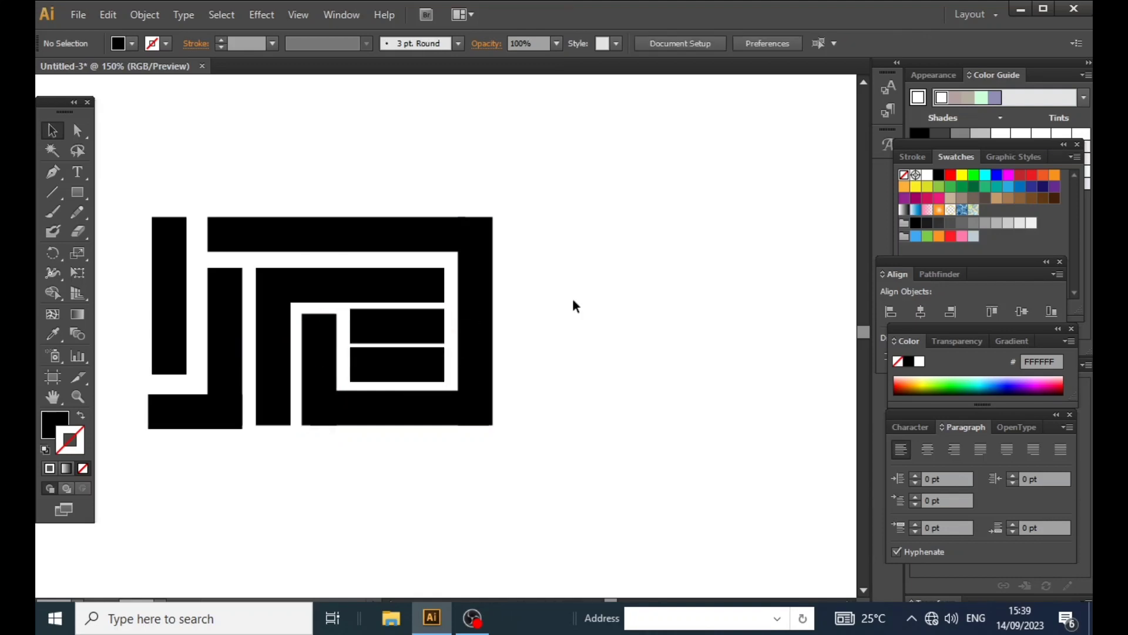
Nudge and extend the far-left bar downward and trim the bottom-left rectangle's left end.
drag(170, 317, 178, 317)
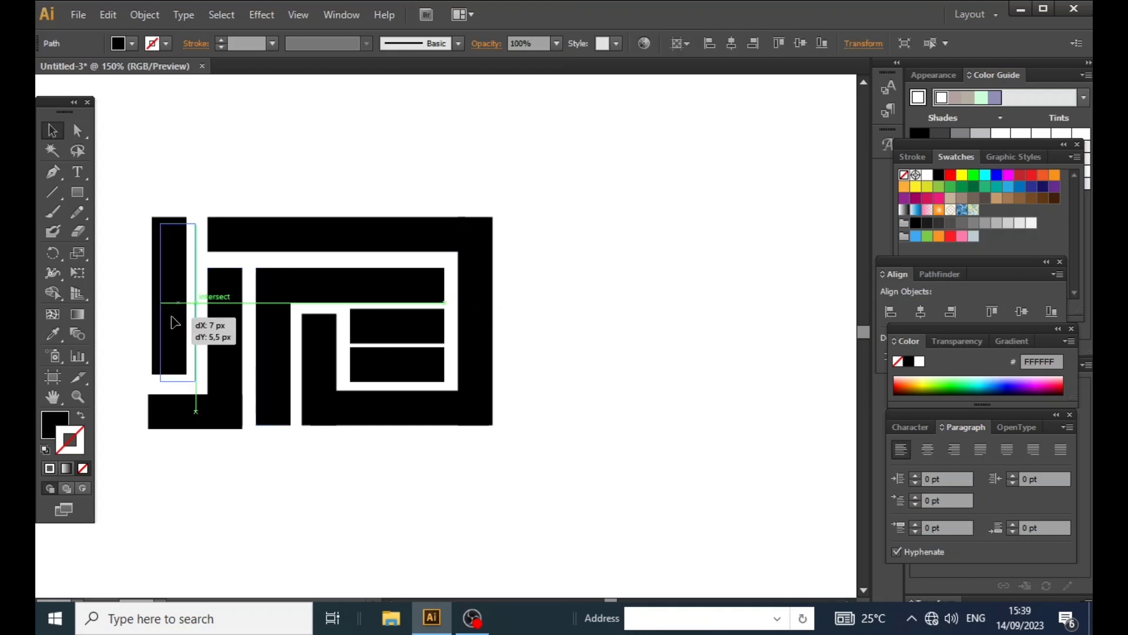
click(150, 411)
drag(151, 411, 159, 411)
click(178, 352)
drag(178, 374, 180, 382)
click(612, 314)
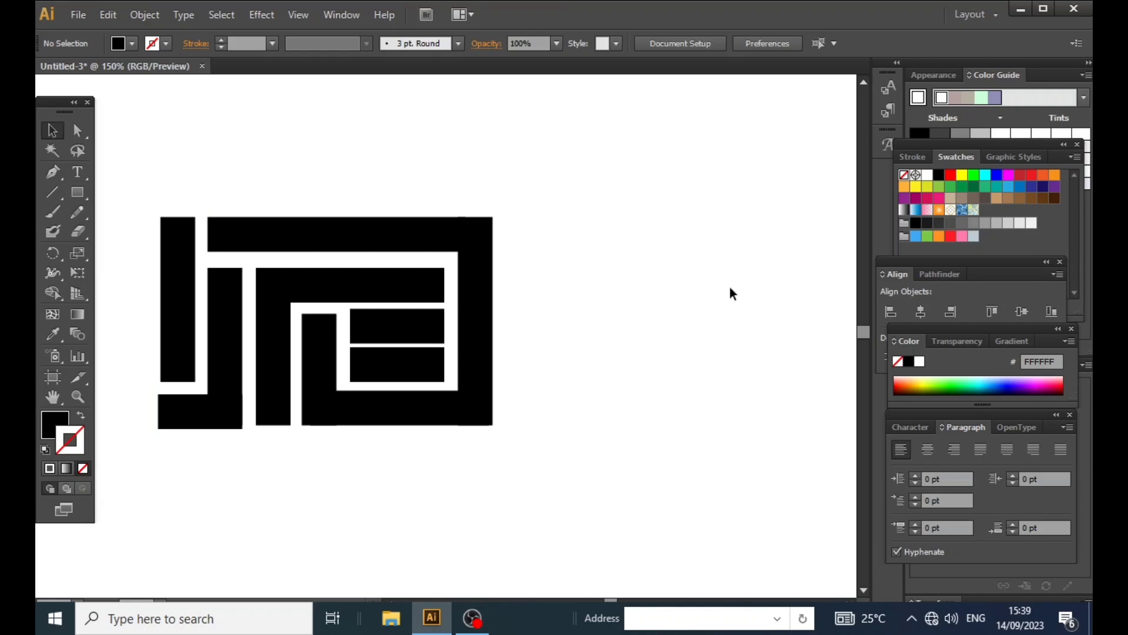
Copy the far-left bar to the right side and stretch it down to the bottom.
mouse_move(184, 302)
mouse_down()
mouse_move(548, 328)
mouse_move(531, 303)
mouse_up()
drag(524, 382, 524, 425)
click(616, 369)
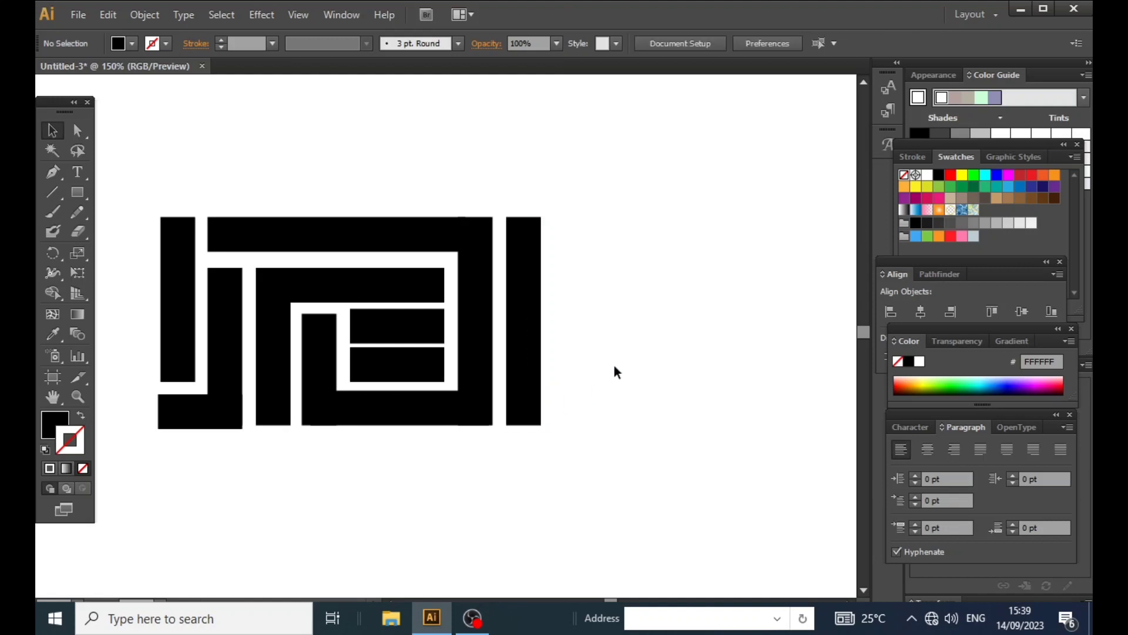
Marquee-select the maze motif and drag it into Brushes as Pattern Brush 1 with default options.
click(334, 13)
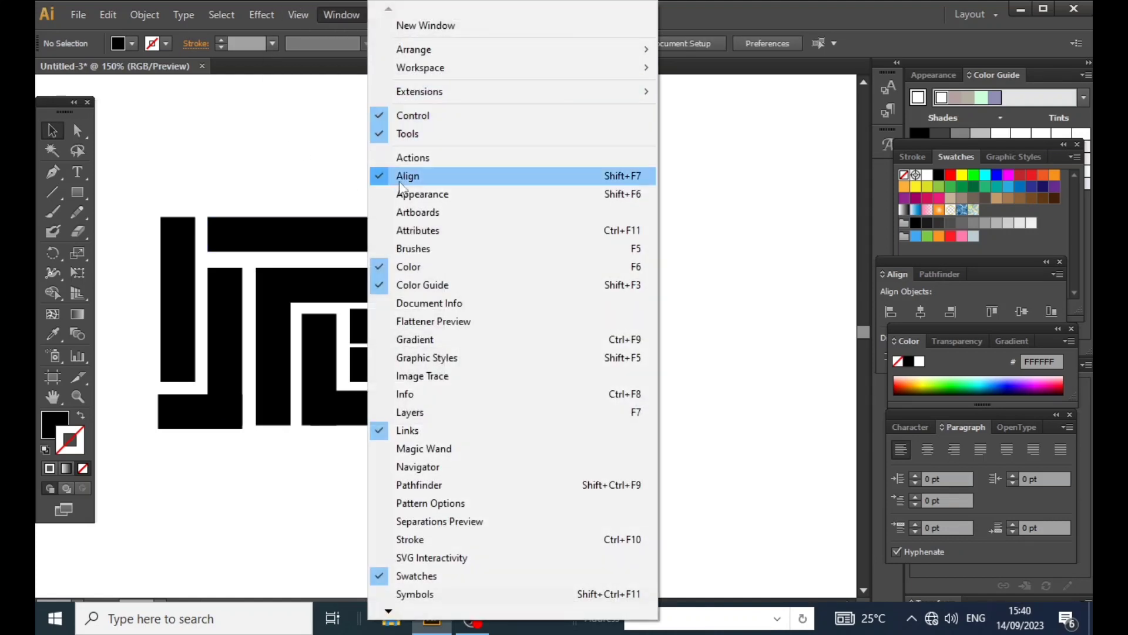
click(415, 247)
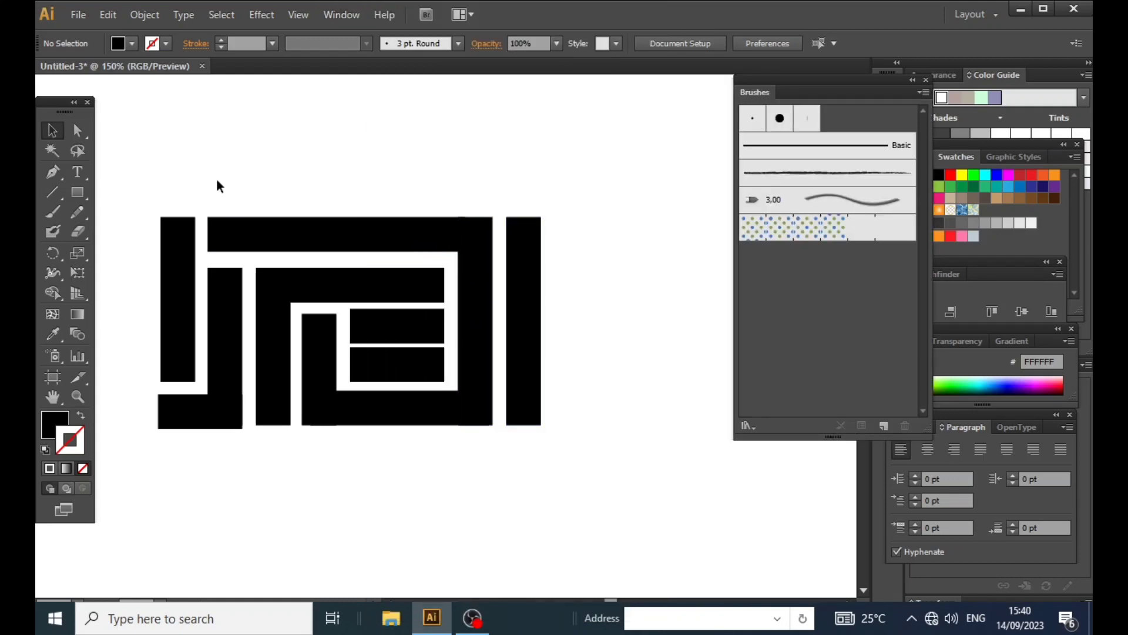
drag(146, 162, 628, 491)
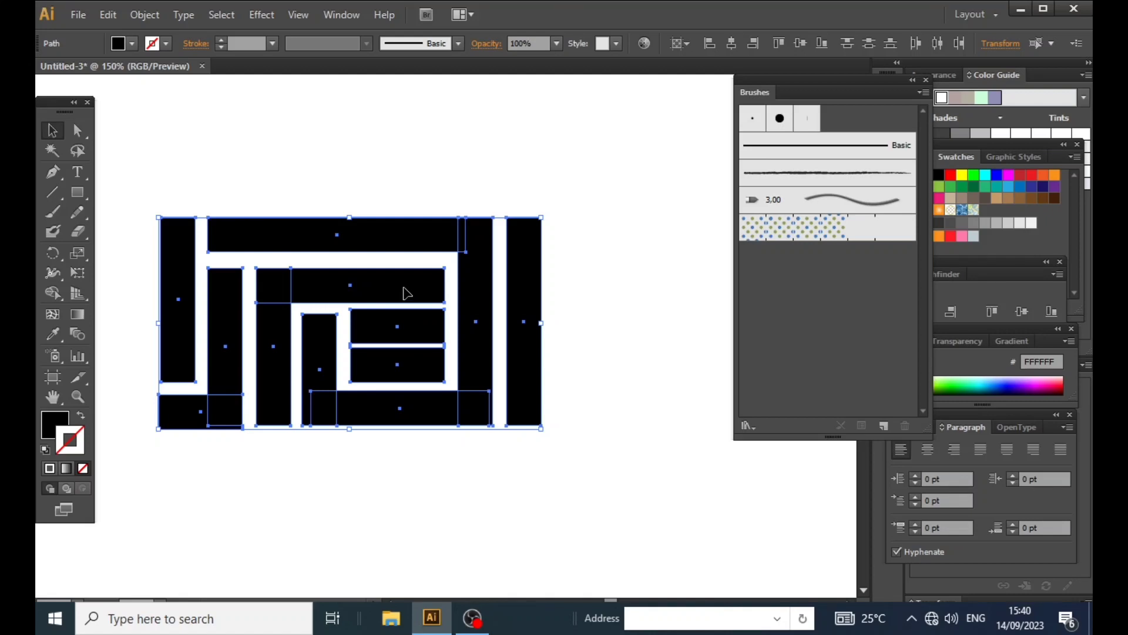
drag(407, 294, 837, 287)
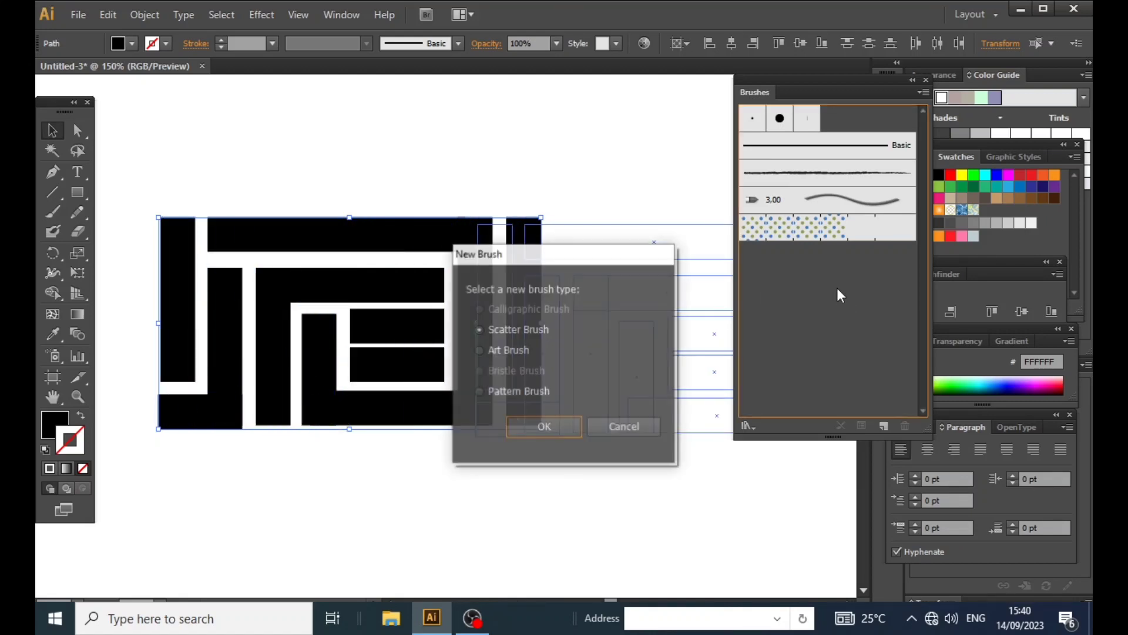
click(497, 391)
click(535, 427)
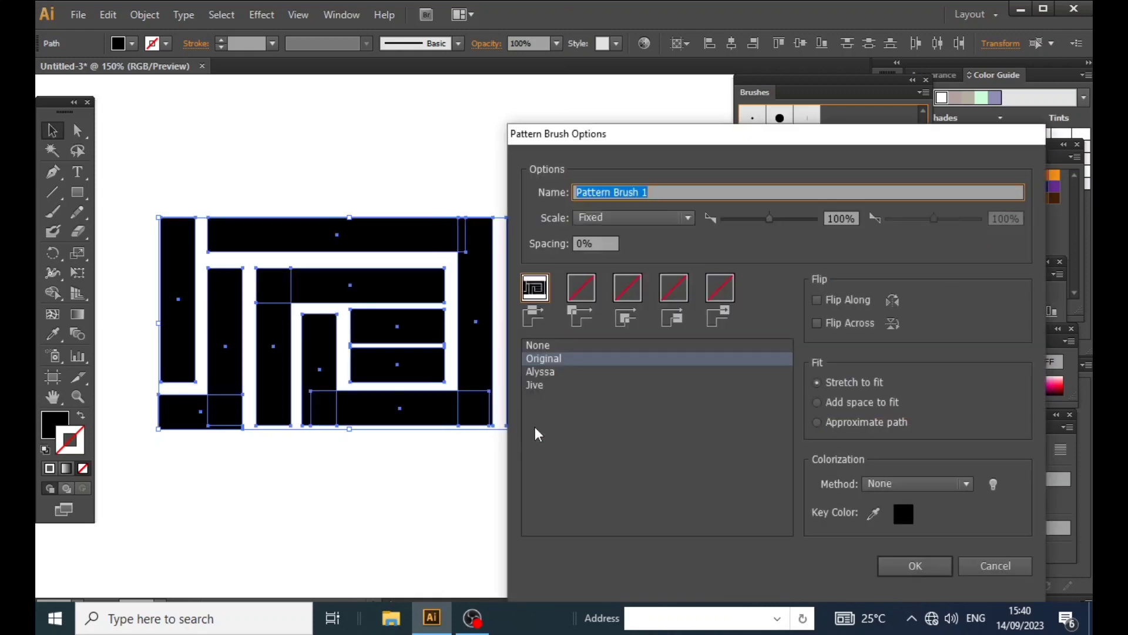
click(929, 563)
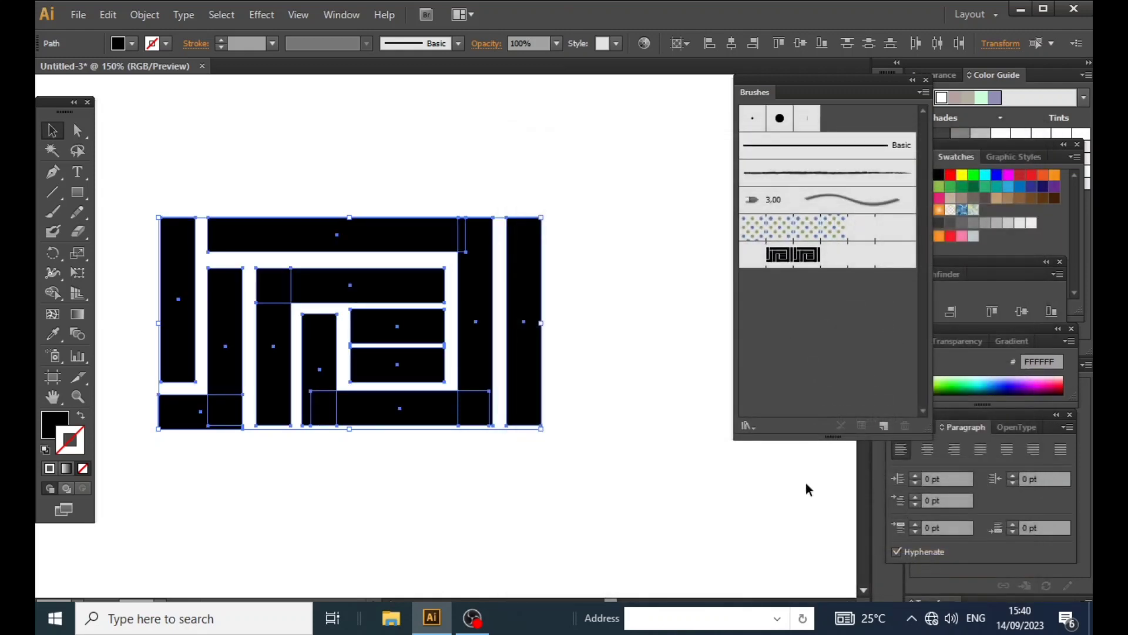
Draw a black circle about 1080 px across left of the motif with the Ellipse tool.
scroll(637, 359, down, 1)
scroll(637, 359, down, 2)
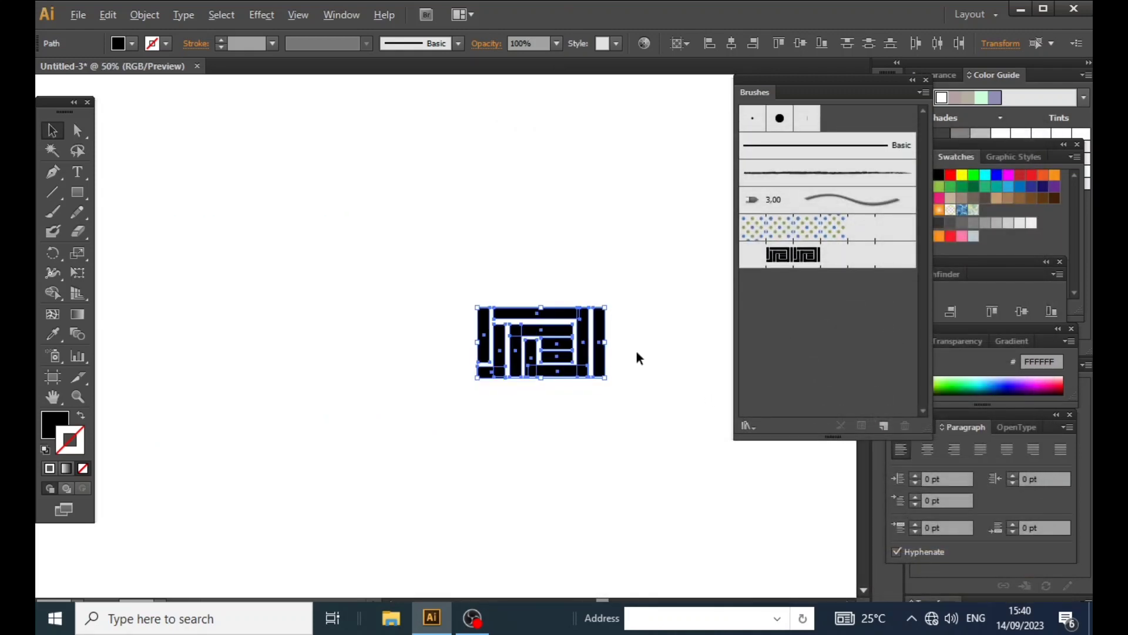
scroll(637, 359, down, 1)
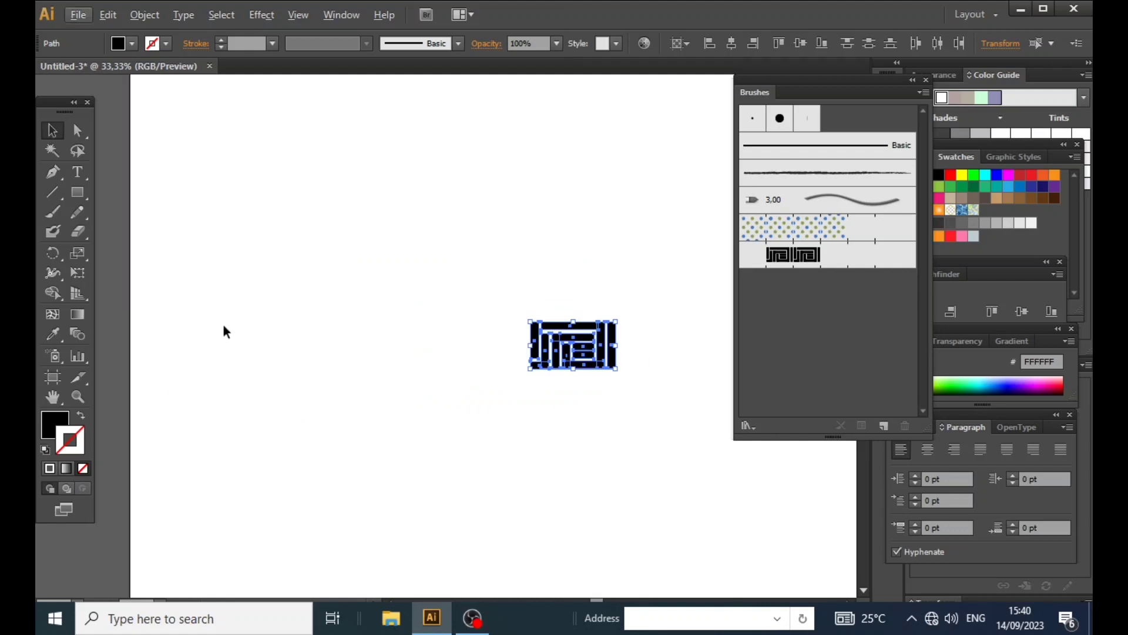
drag(77, 189, 146, 232)
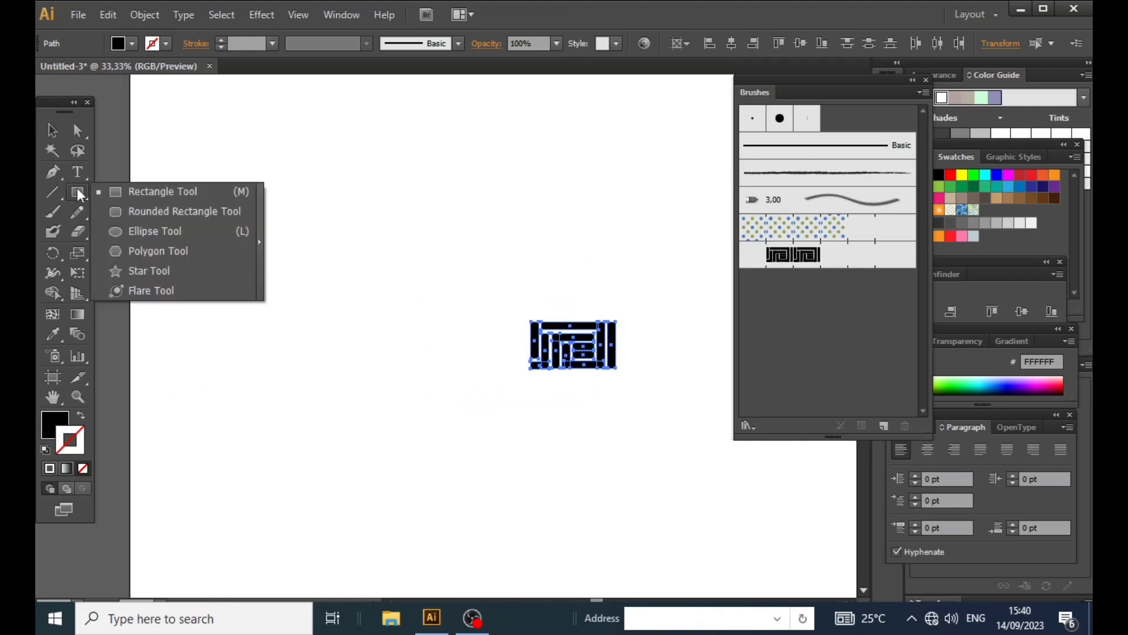
click(146, 231)
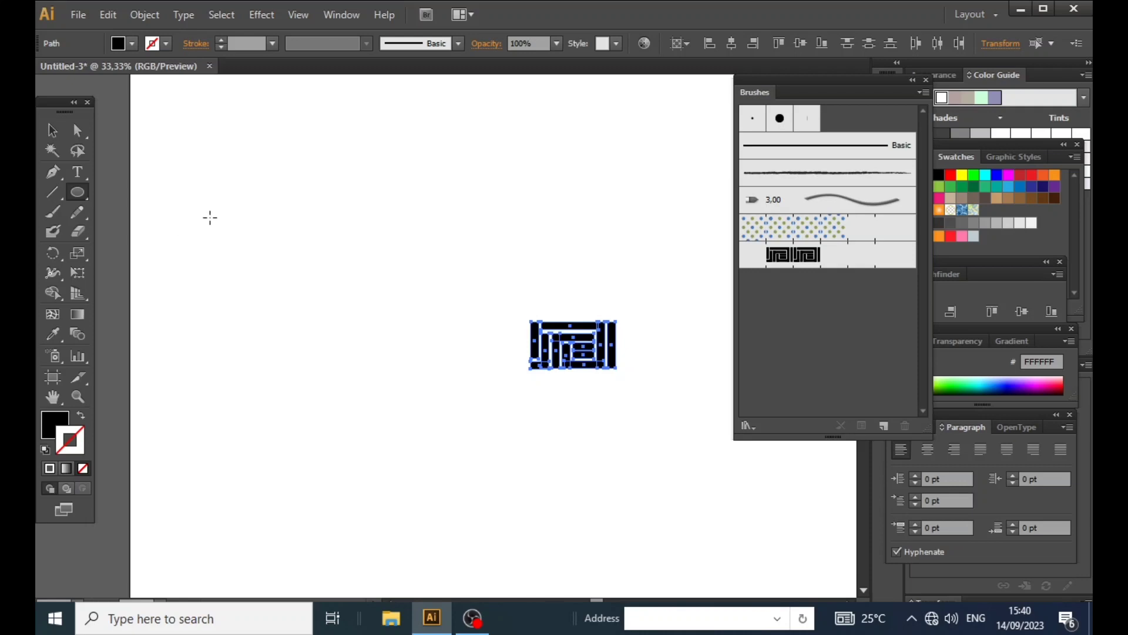
drag(210, 217, 366, 422)
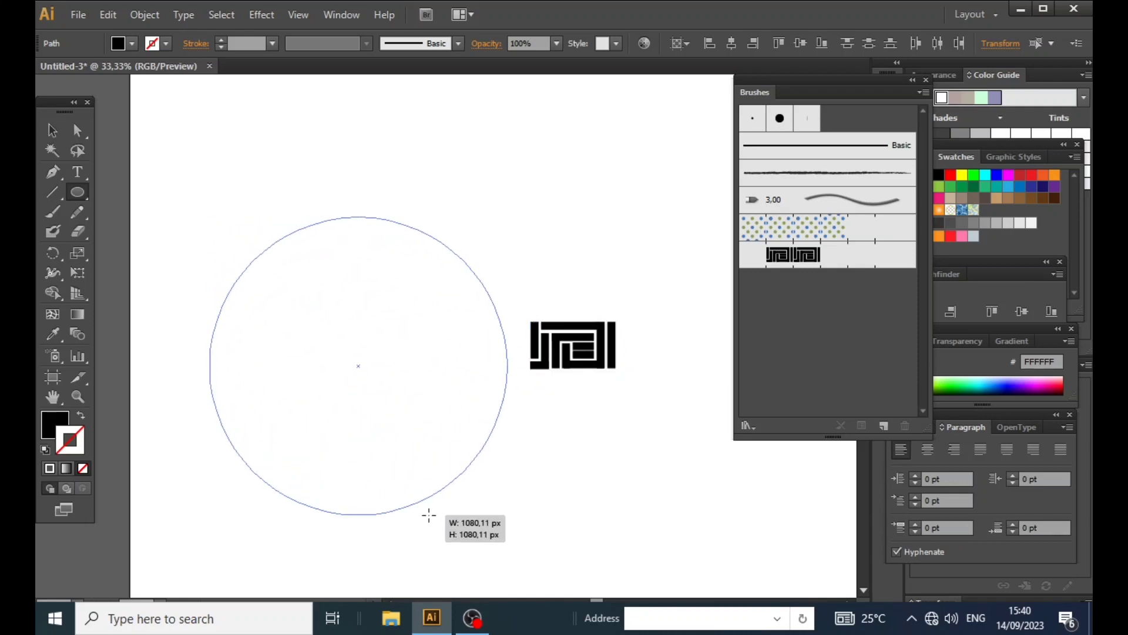
drag(366, 422, 429, 515)
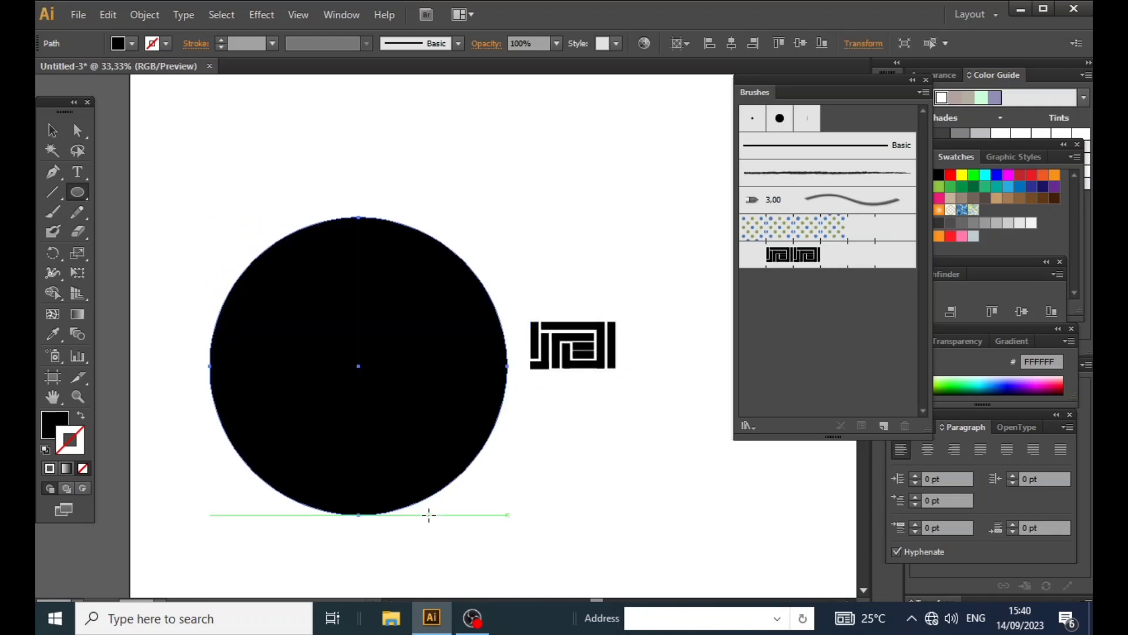
Swap the circle to no fill with a Pattern Brush 1 stroke, then fit the artboard in view and select the circle.
click(83, 422)
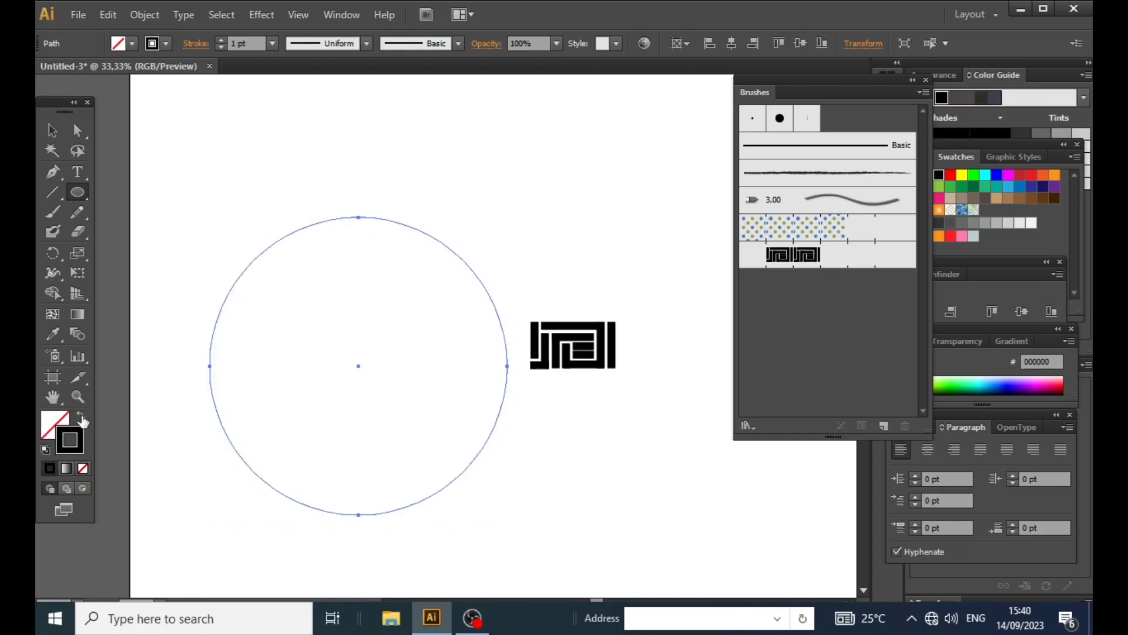
click(805, 266)
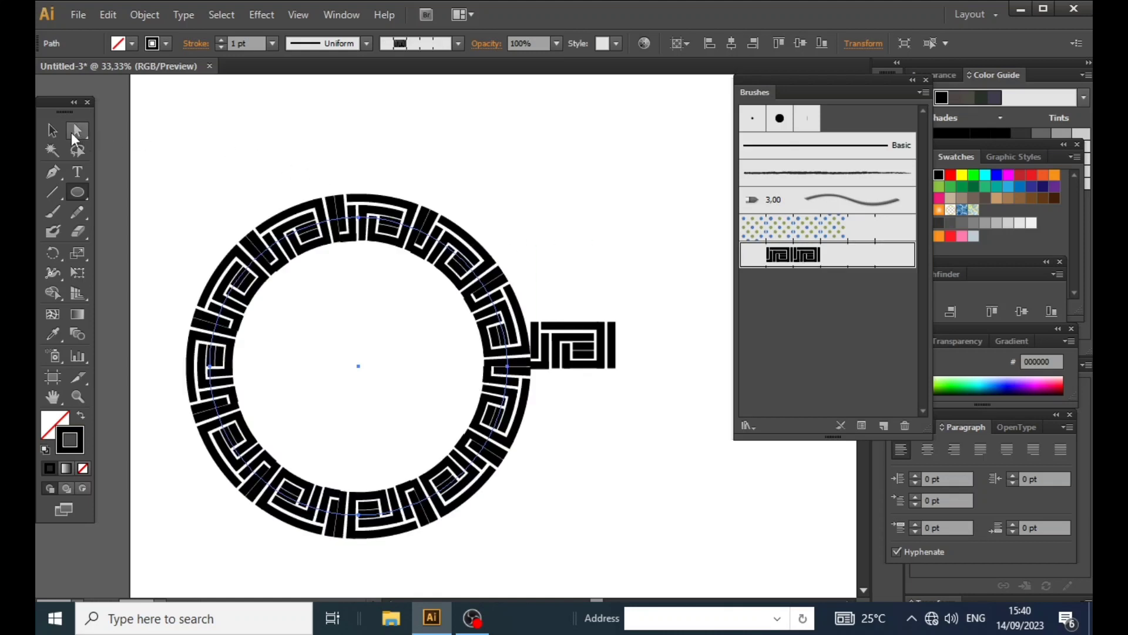
click(52, 130)
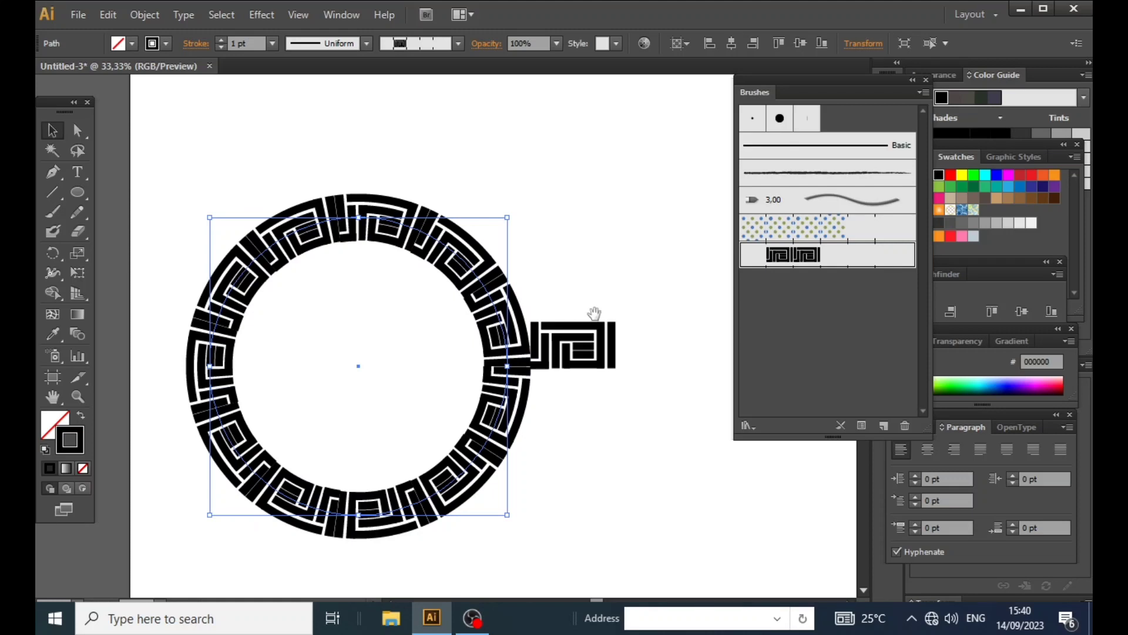
key(ctrl+0)
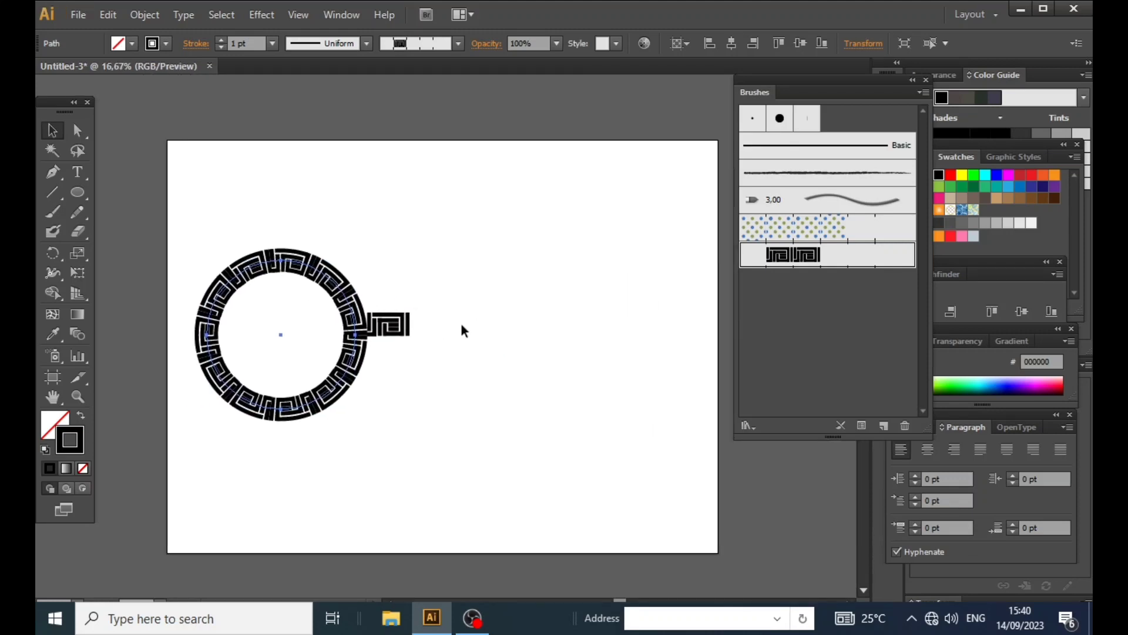
click(334, 288)
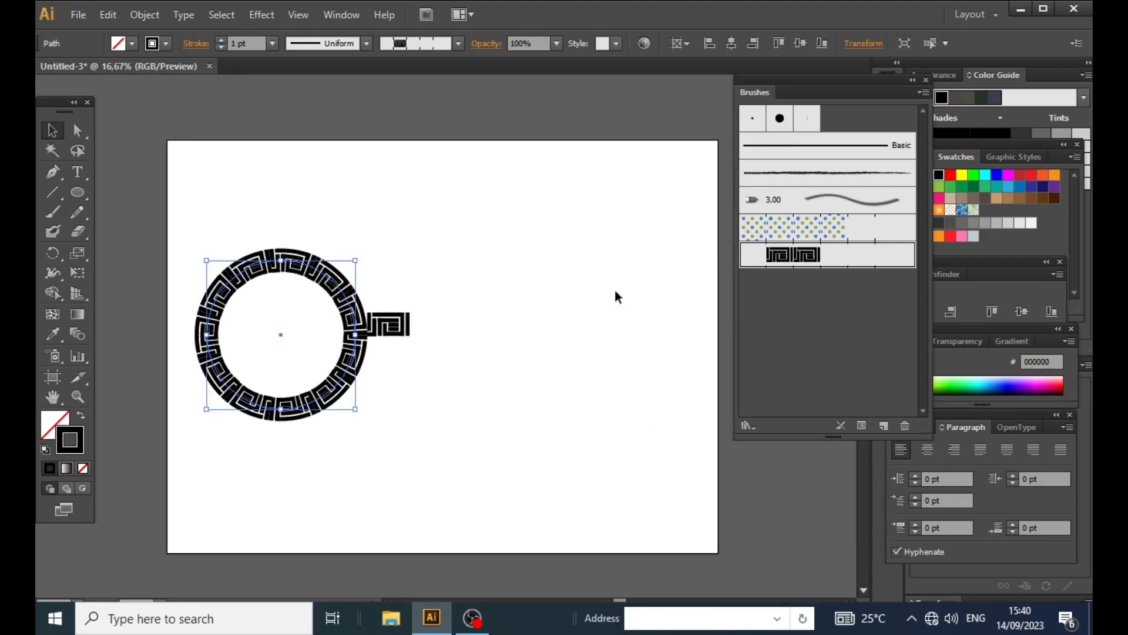
Draw a second, larger circle on the right of the artboard.
key(ctrl+minus)
click(77, 192)
drag(523, 239, 629, 444)
drag(630, 452, 629, 453)
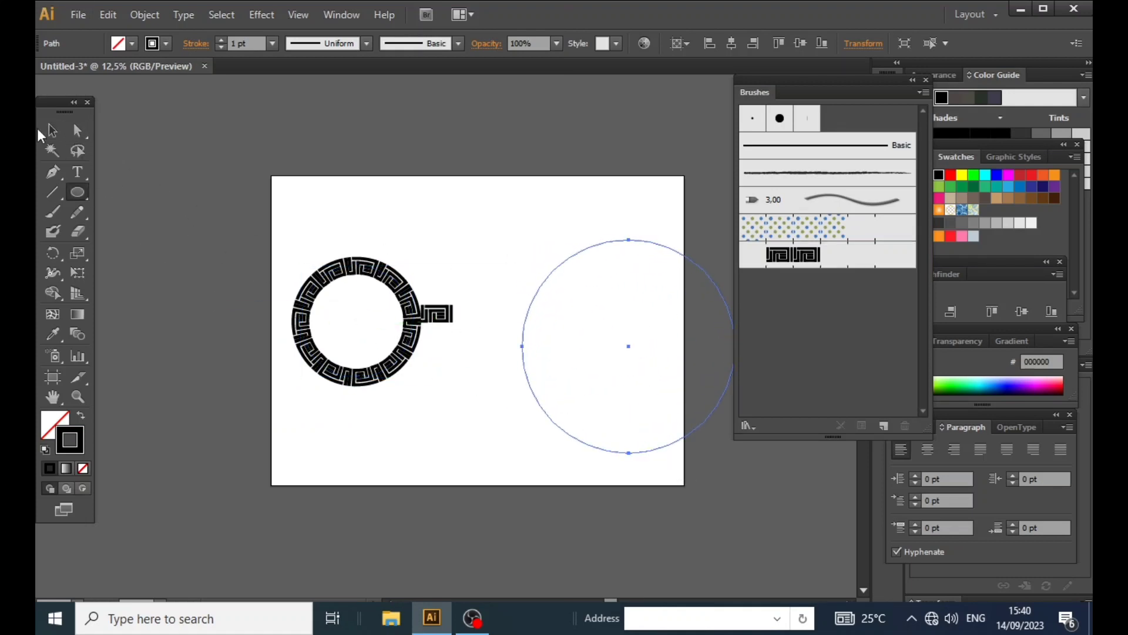
click(52, 130)
drag(378, 318, 257, 316)
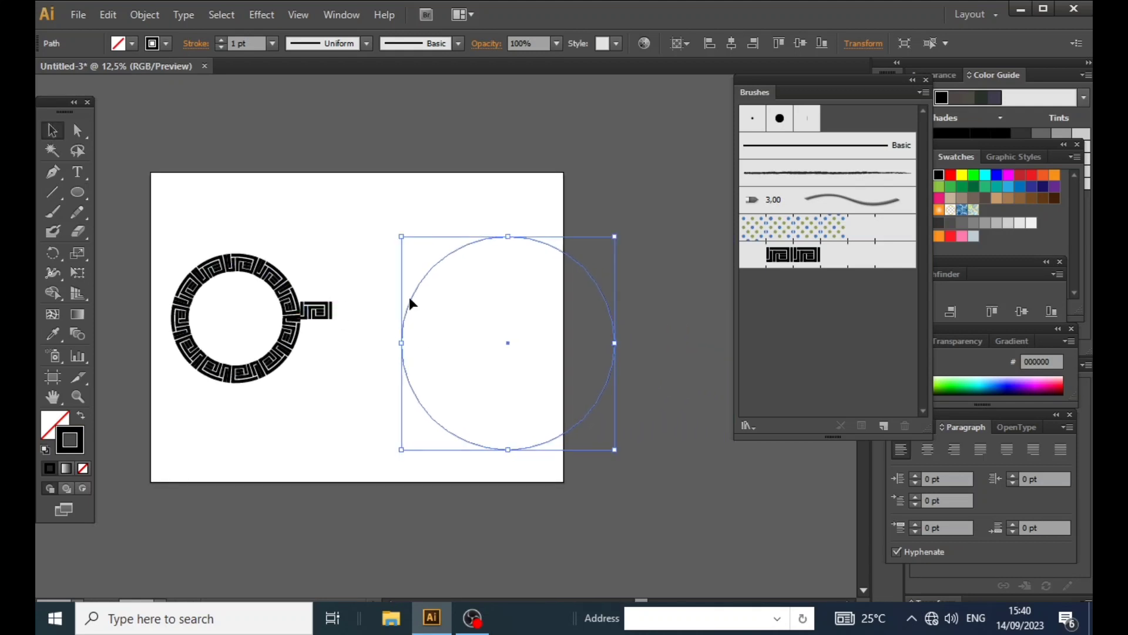
Stroke the new circle with Pattern Brush 1 and select both circles and the motif.
click(808, 268)
scroll(623, 375, up, 2)
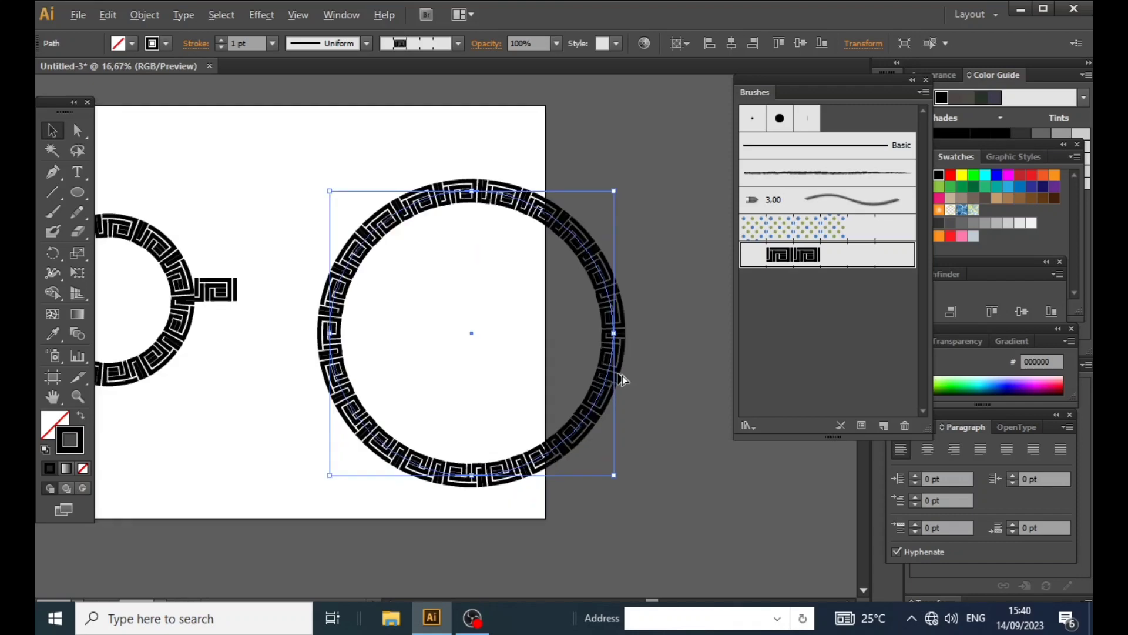
scroll(622, 375, up, 2)
scroll(579, 391, down, 3)
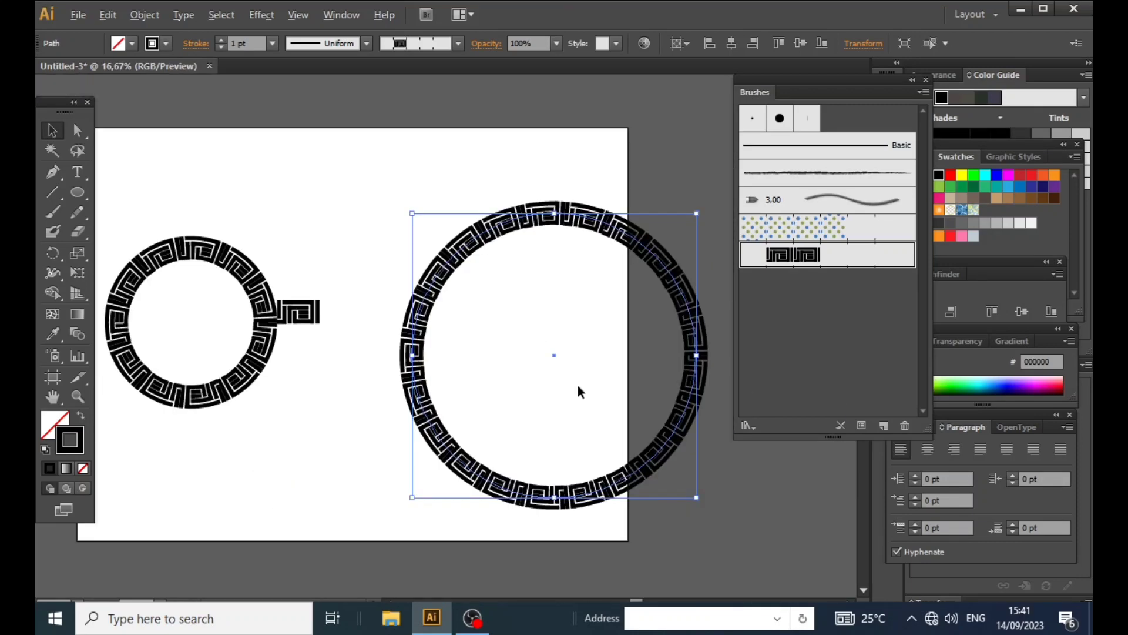
scroll(577, 386, down, 1)
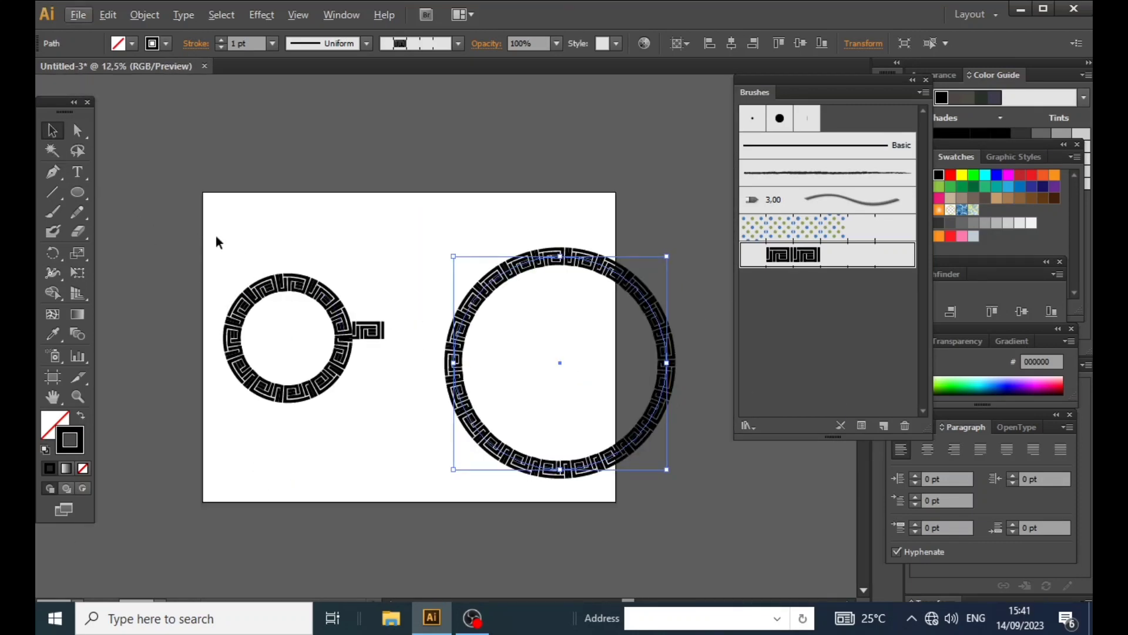
drag(209, 235, 707, 566)
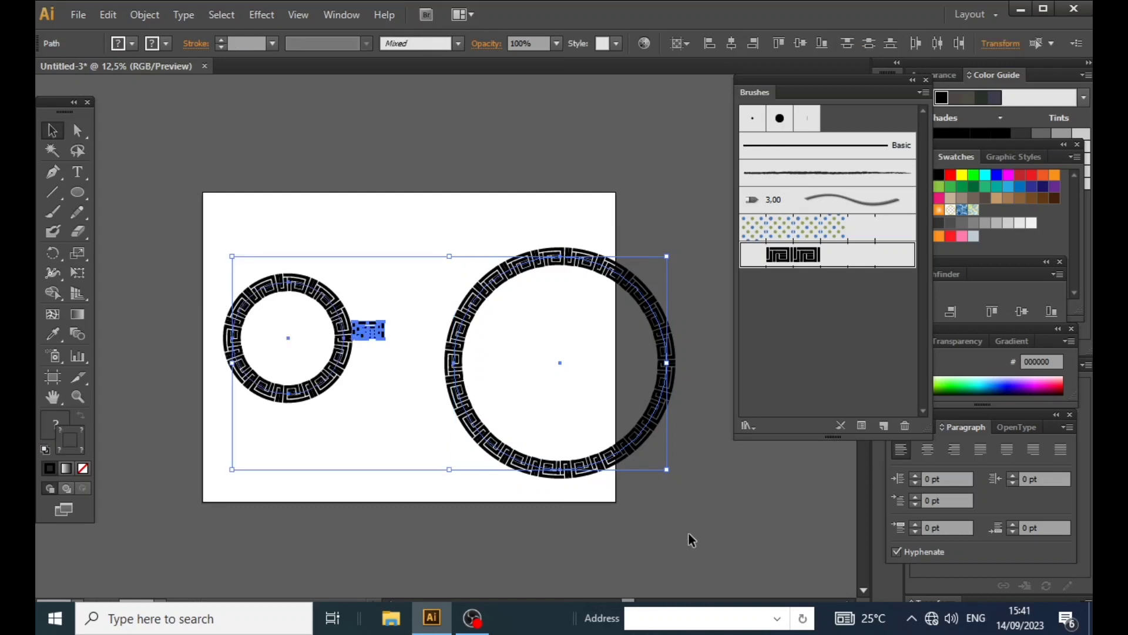
Delete all artwork, draw one centred 1808 px circle and stroke it with Pattern Brush 1.
key(Delete)
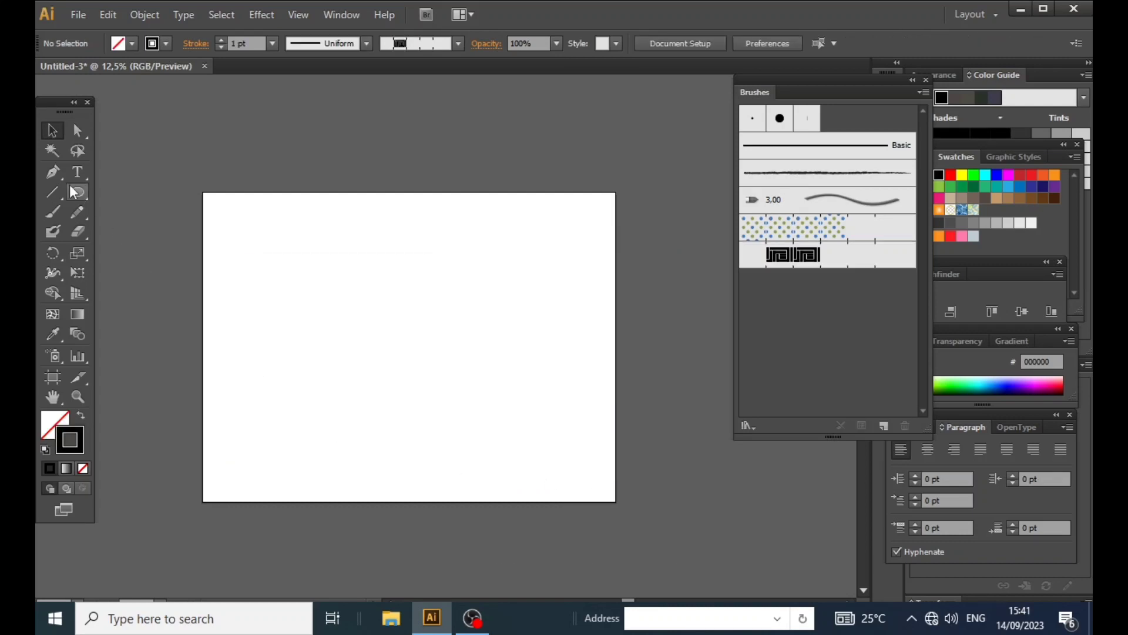
click(77, 192)
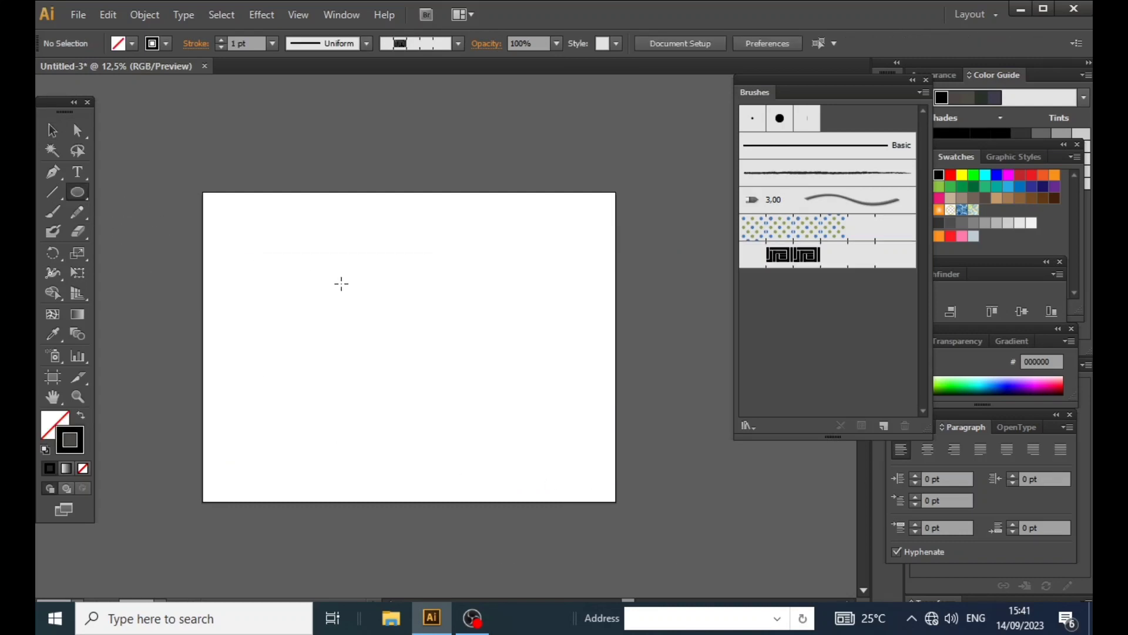
drag(303, 253, 495, 432)
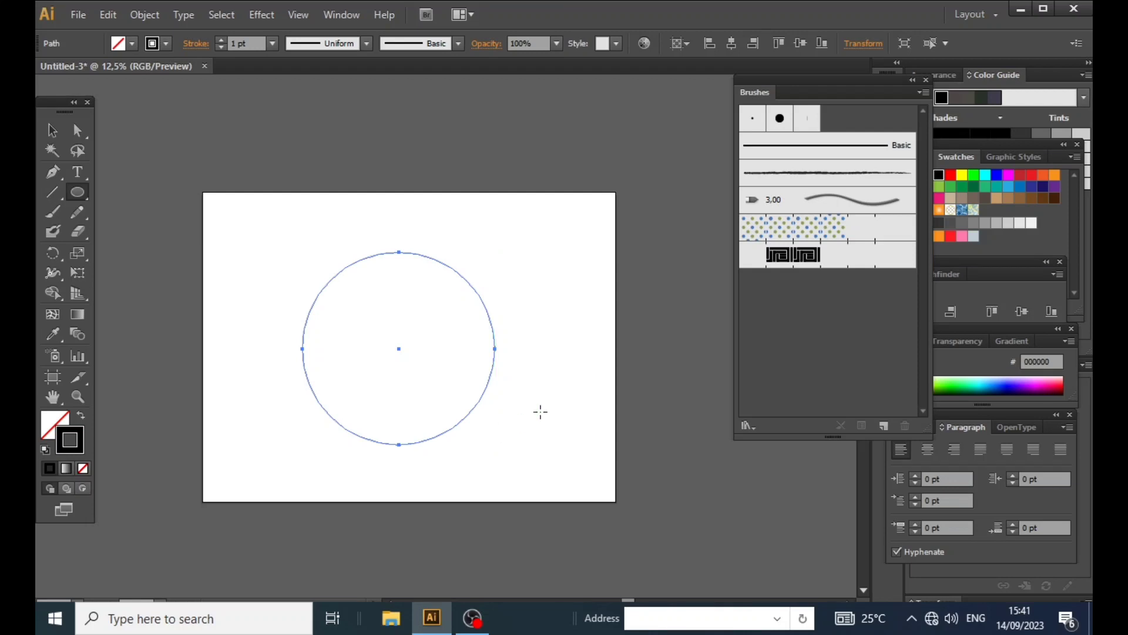
click(781, 263)
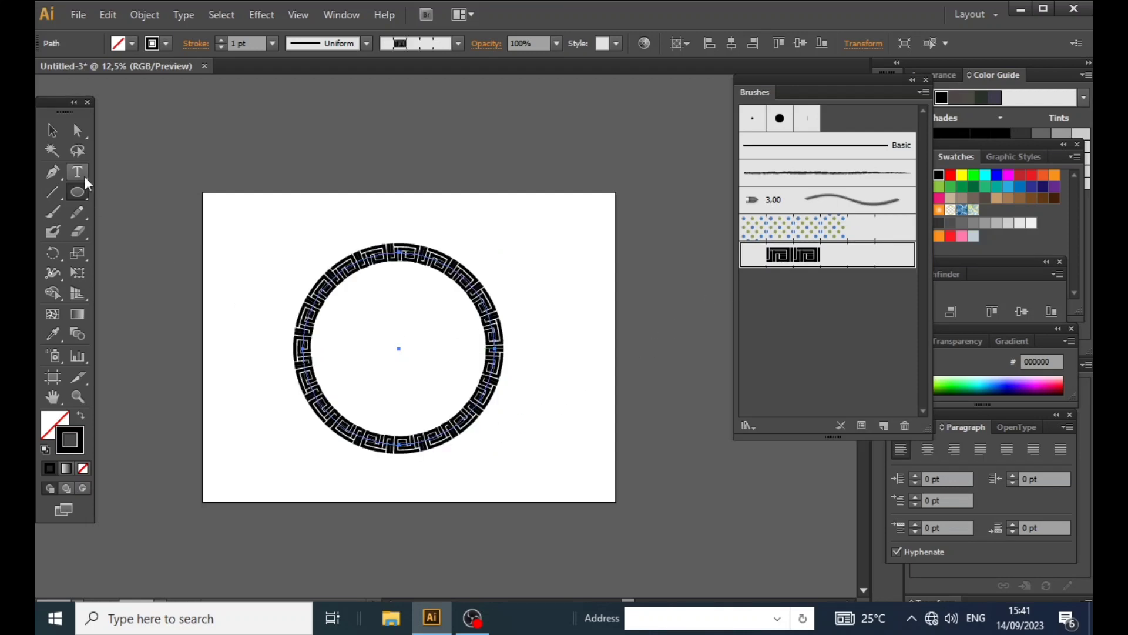
click(59, 139)
scroll(386, 393, up, 1)
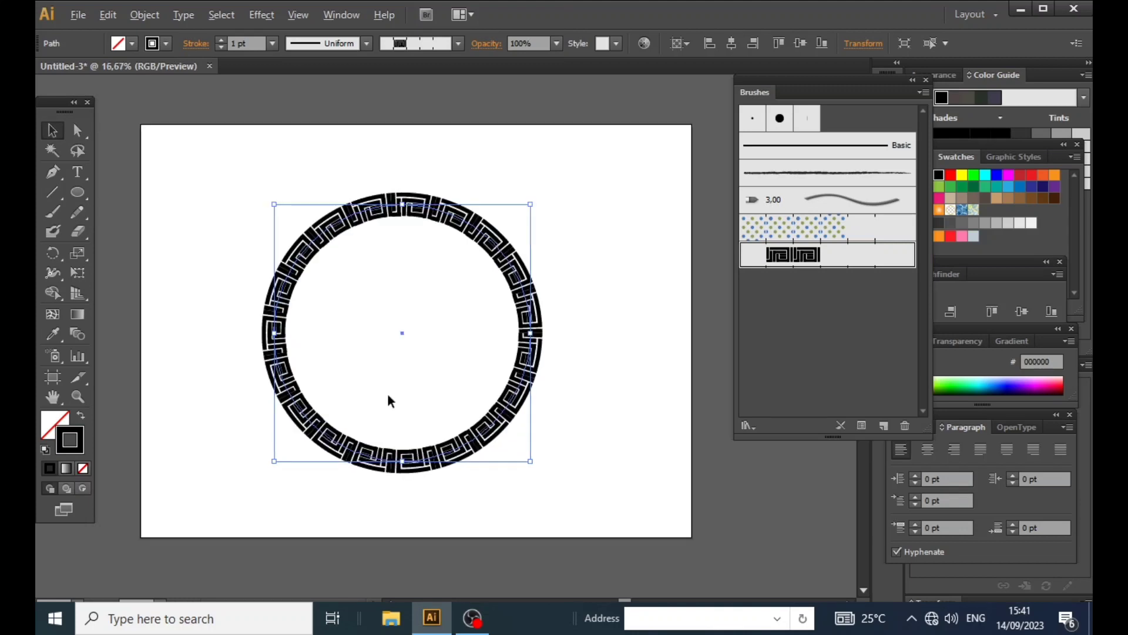
scroll(387, 393, up, 1)
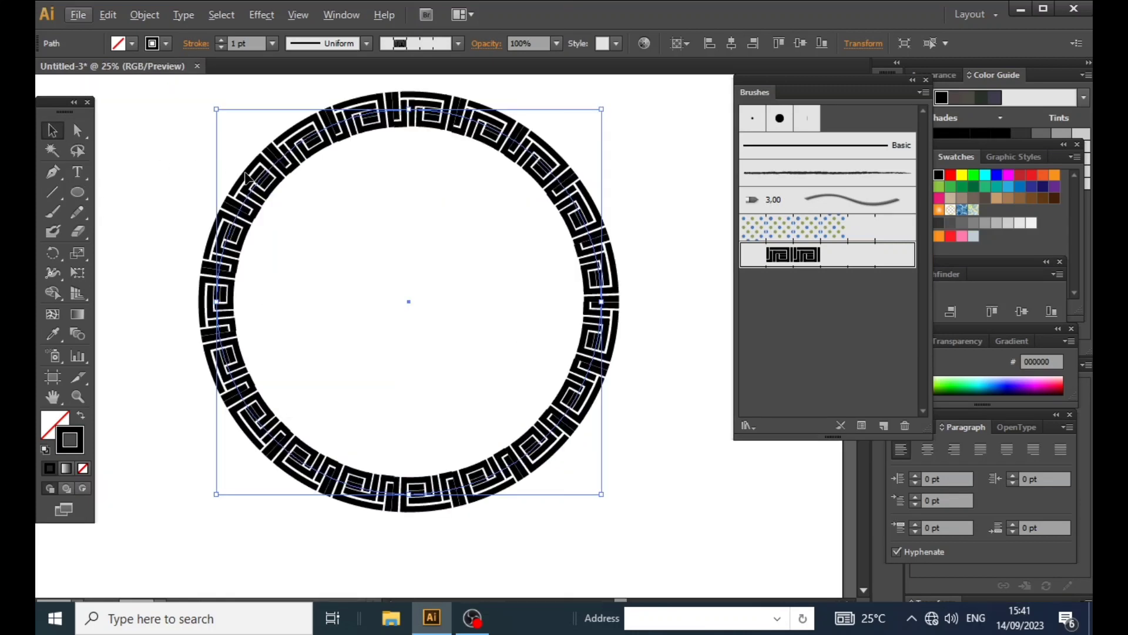
click(154, 146)
scroll(401, 355, up, 1)
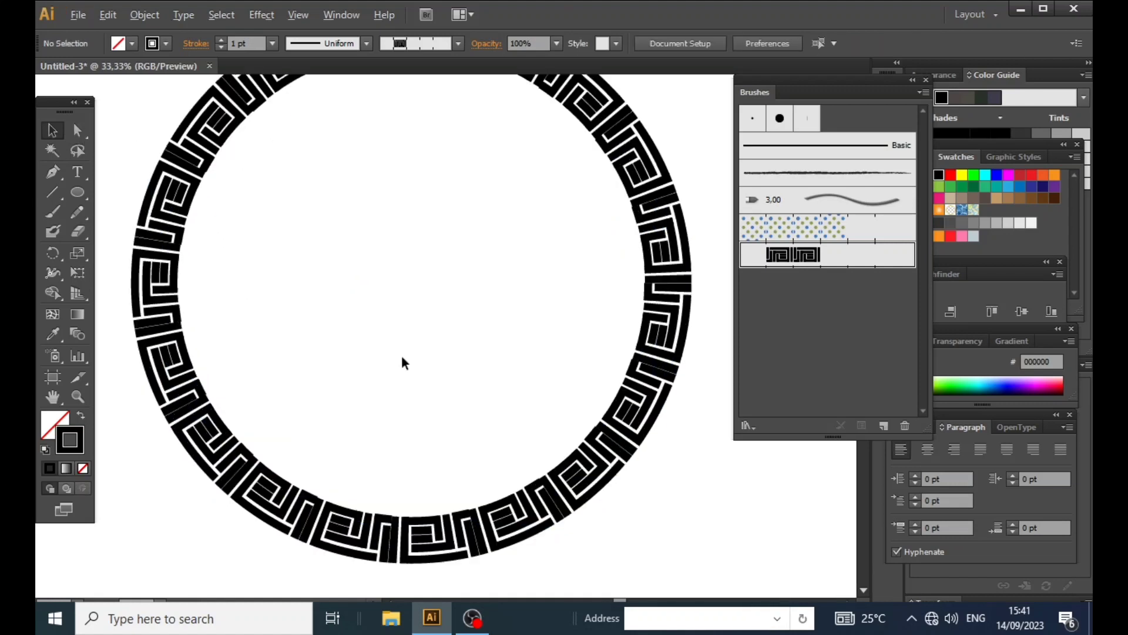
drag(401, 355, 405, 389)
alt+scroll(414, 388, down, 1)
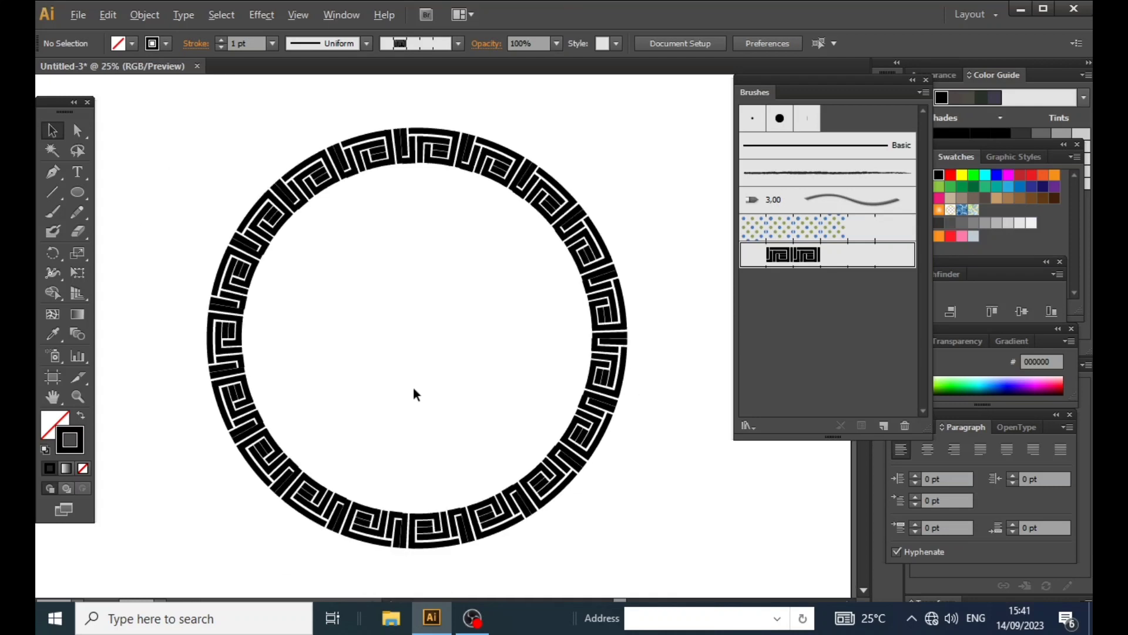